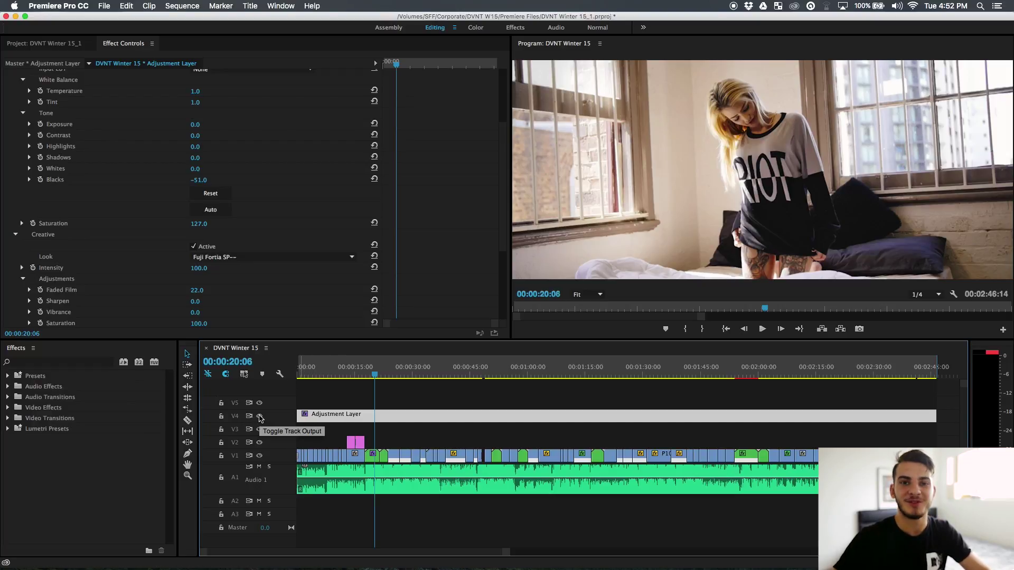
- Hide the adjustment layer to view the ungraded image, then turn the grade back on
left_click(259, 416)
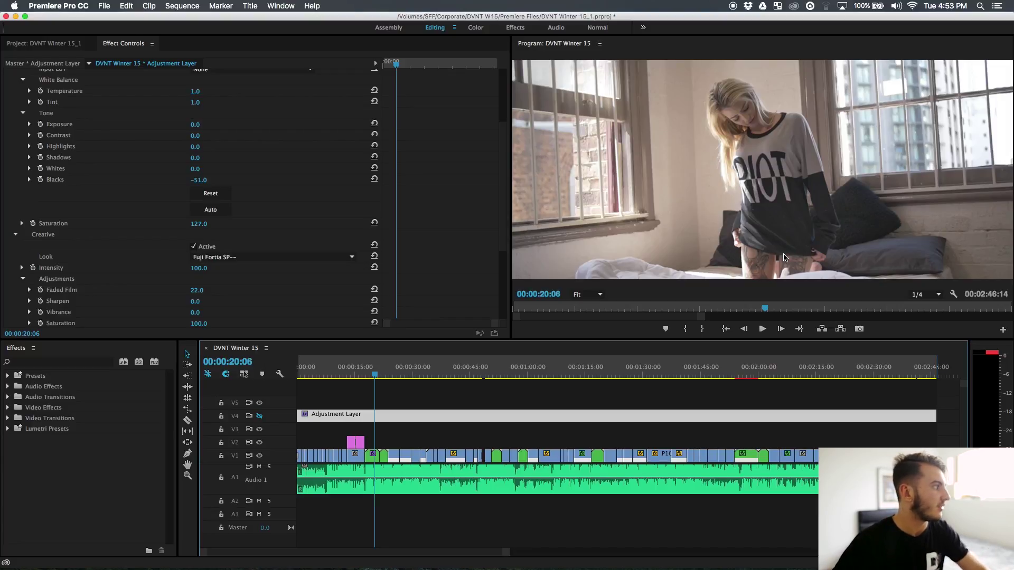
left_click(258, 417)
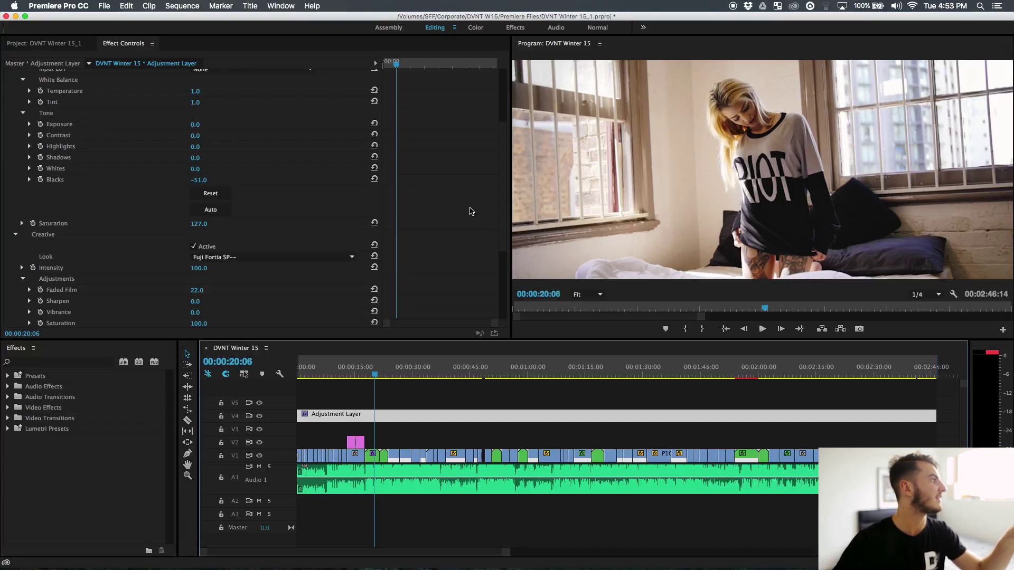
scroll(468, 217, "down", 1)
scroll(466, 222, "up", 5)
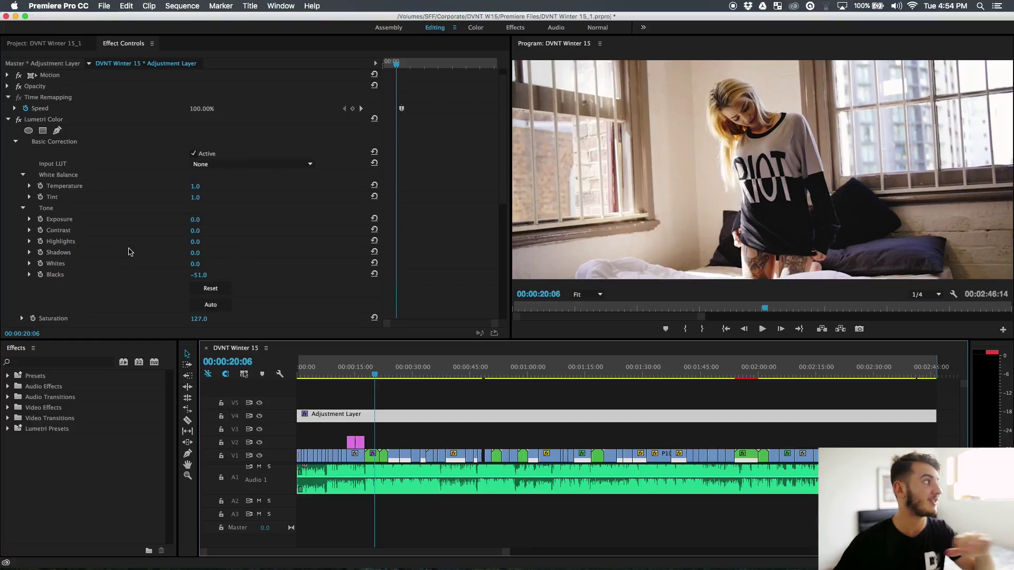
- Compare Blacks at 0 in the enlarged monitor, then restore Blacks to -51.0
left_click(203, 274)
type("0")
key("Return")
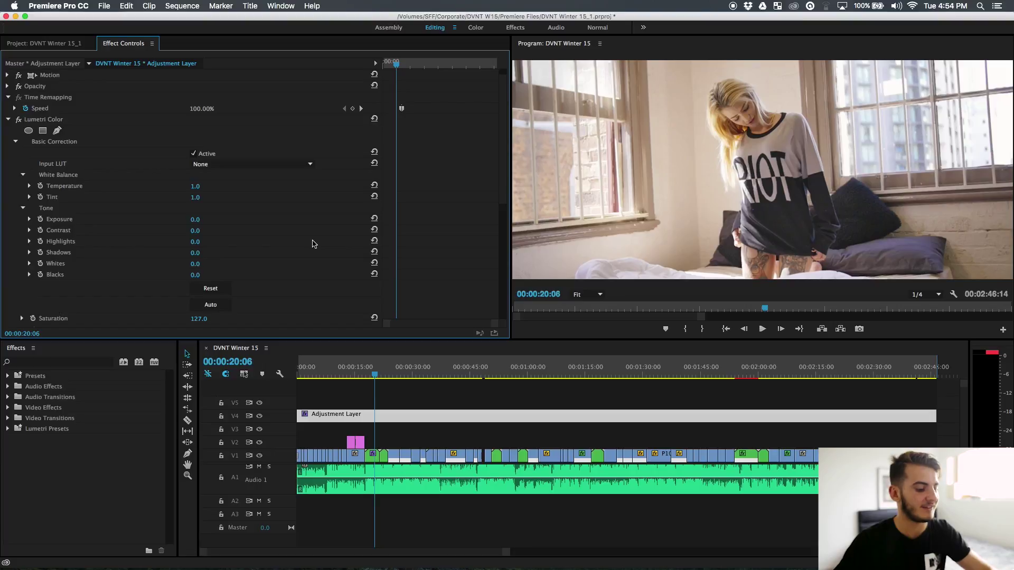
key("grave")
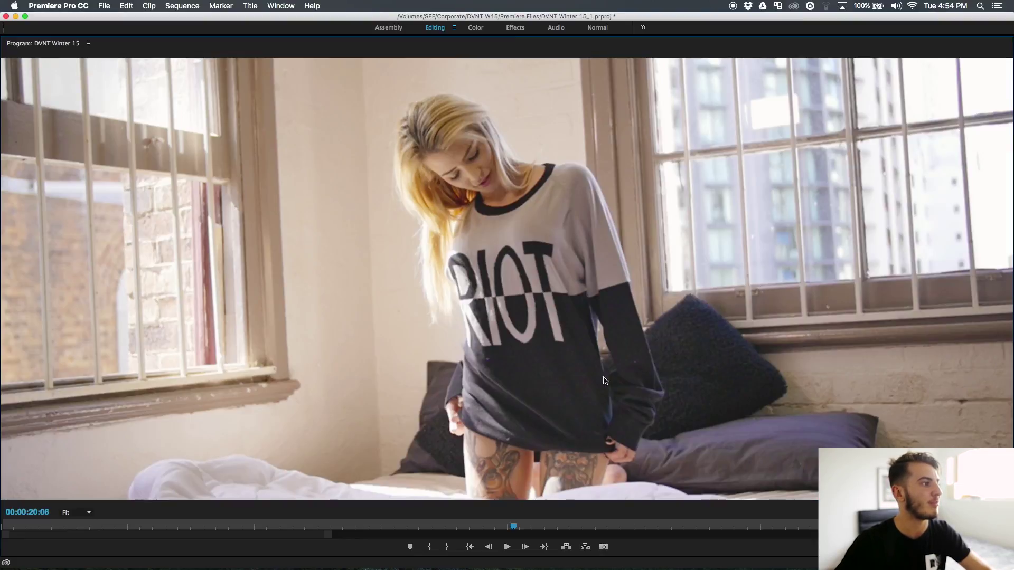
key("grave")
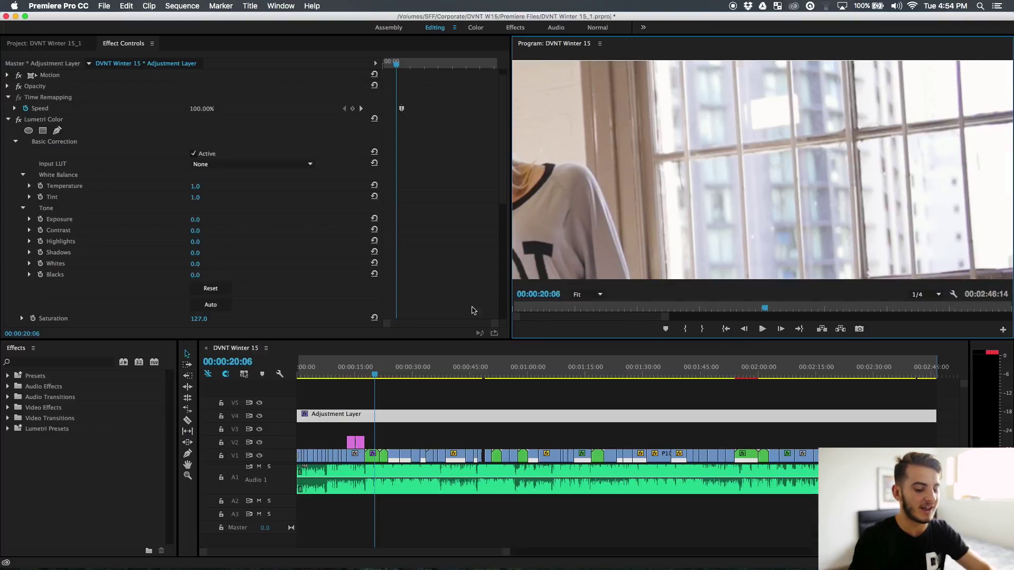
left_click(195, 275)
type("-5")
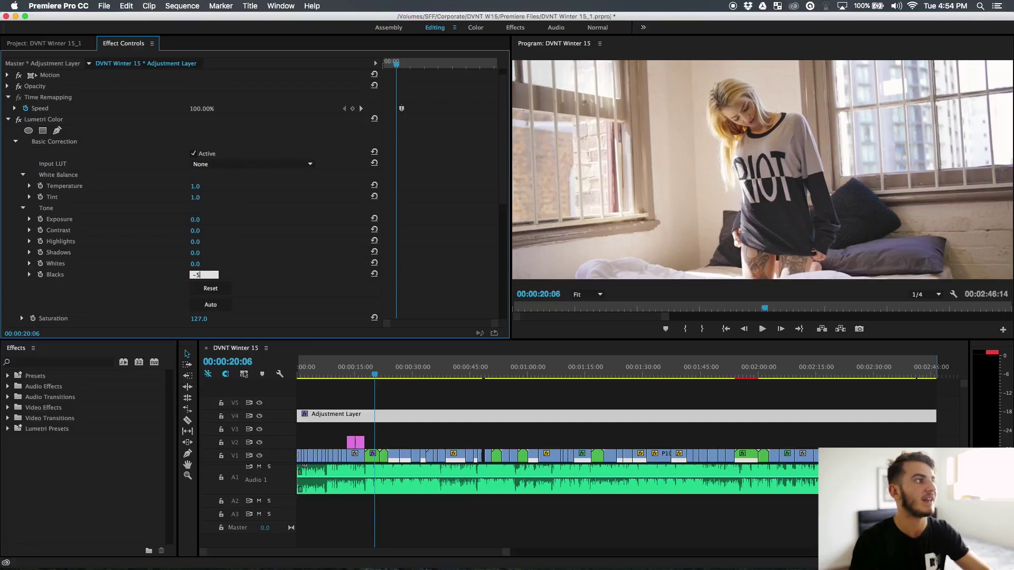
type("1")
key("Return")
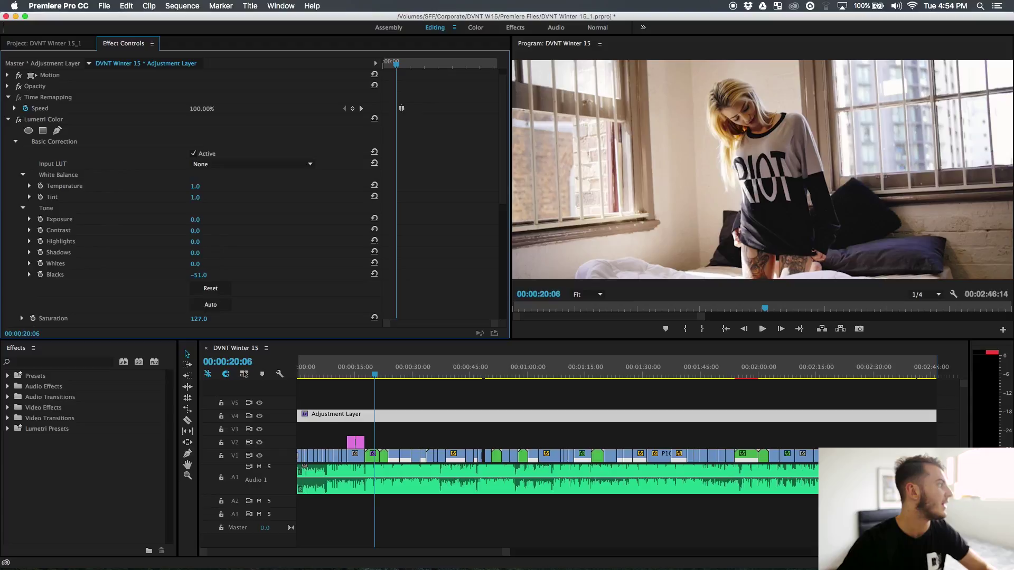
- Try Faded Film amounts of 120 and then 44
scroll(287, 290, "down", 3)
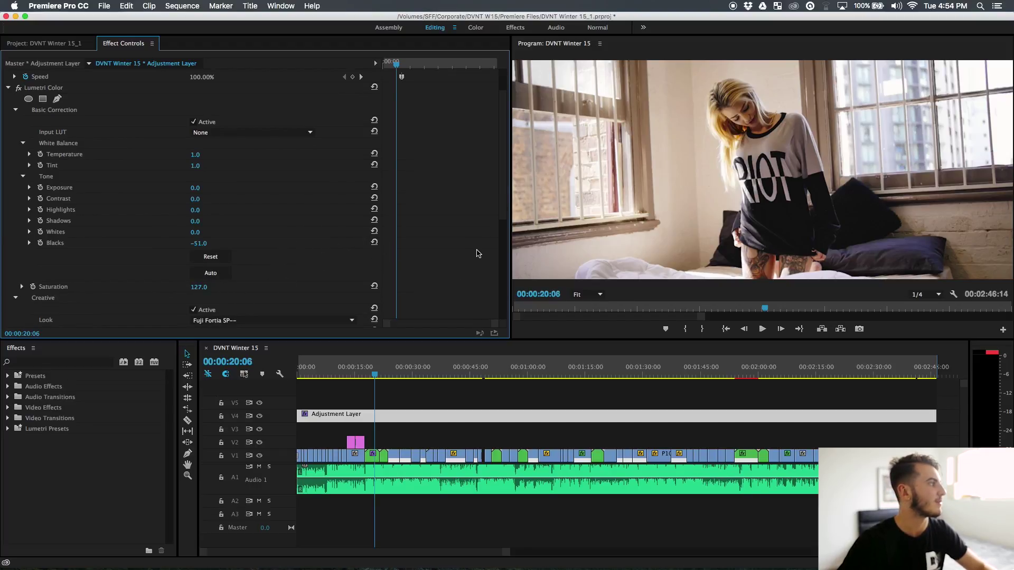
scroll(474, 269, "down", 10)
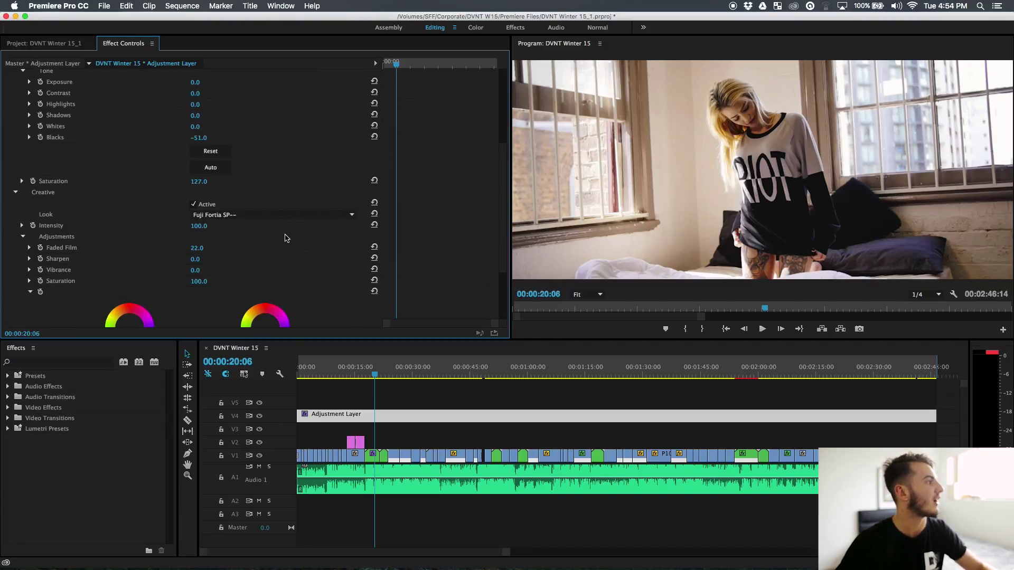
left_click(205, 248)
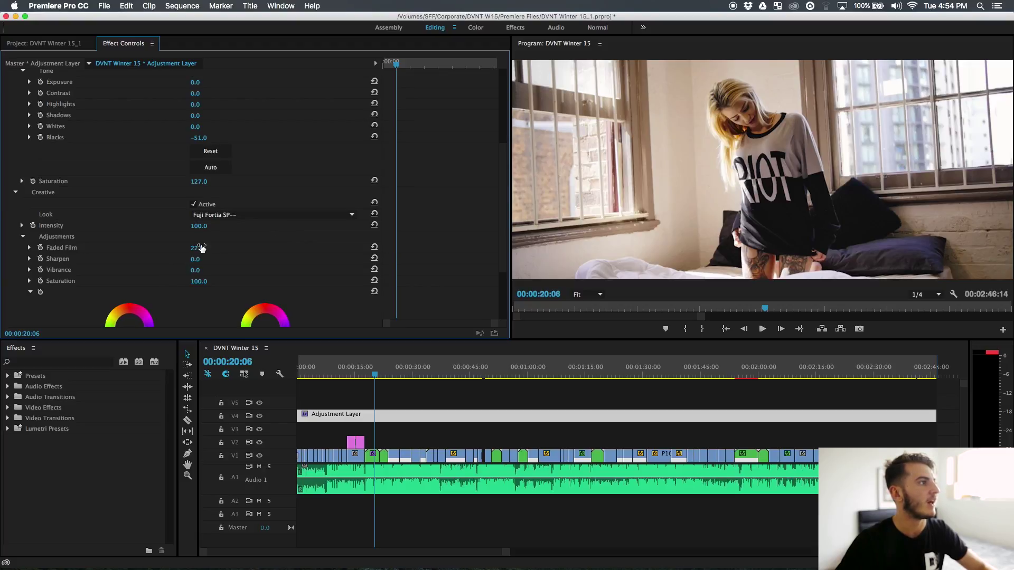
type("120")
key("Return")
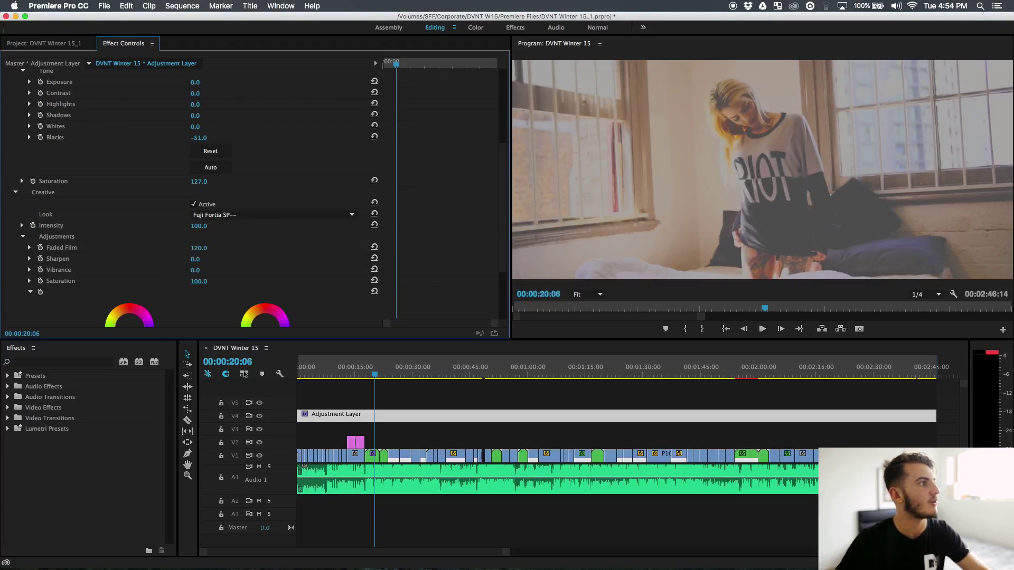
left_click(191, 250)
type("44")
key("Return")
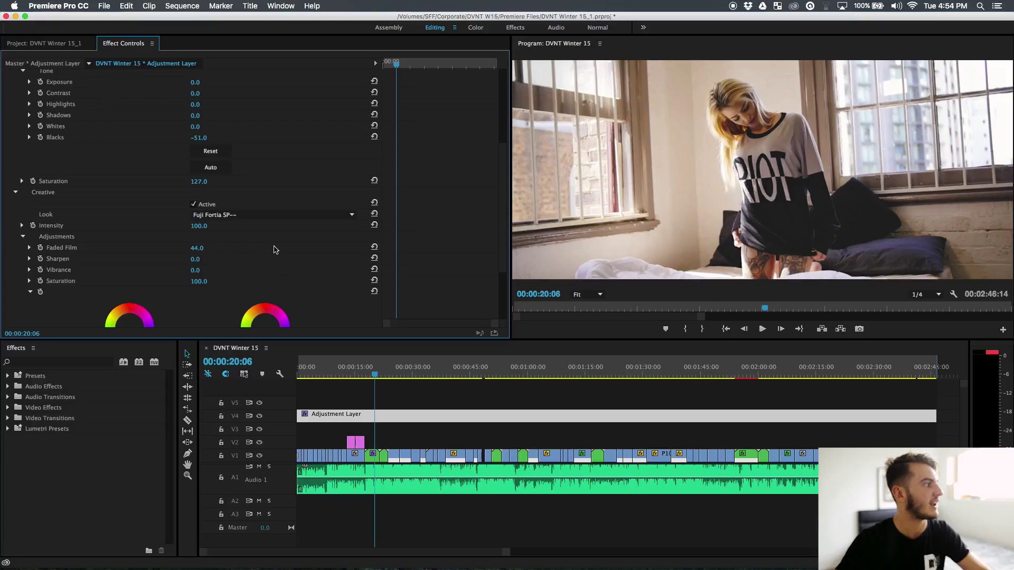
- Set Faded Film to 0, then restore it to 22
left_click(199, 248)
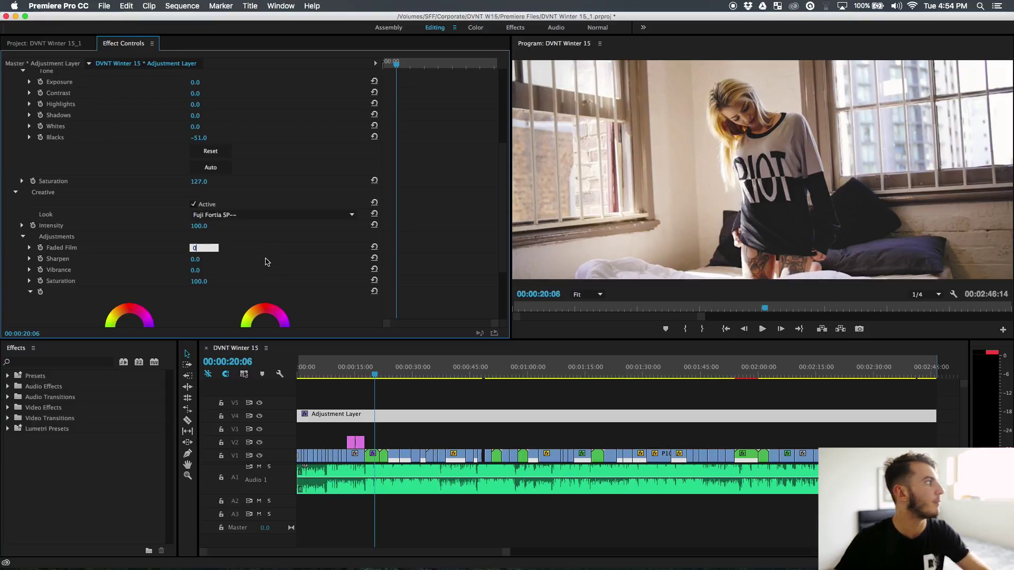
type("0")
key("Return")
left_click(206, 248)
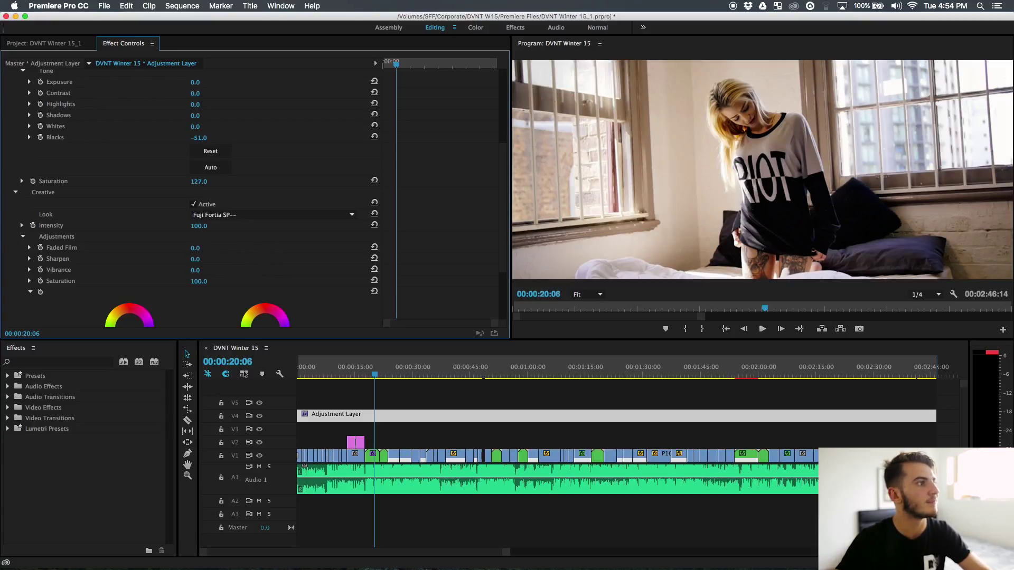
type("22")
key("Return")
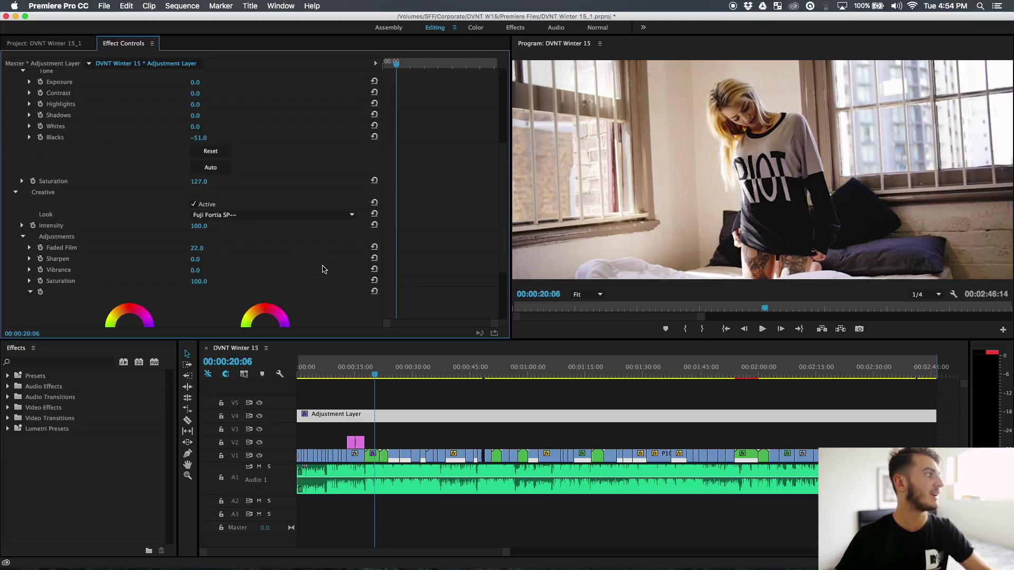
- Deselect the Adjustment Layer clip by clicking empty timeline space
scroll(445, 255, "down", 2)
scroll(454, 258, "up", 5)
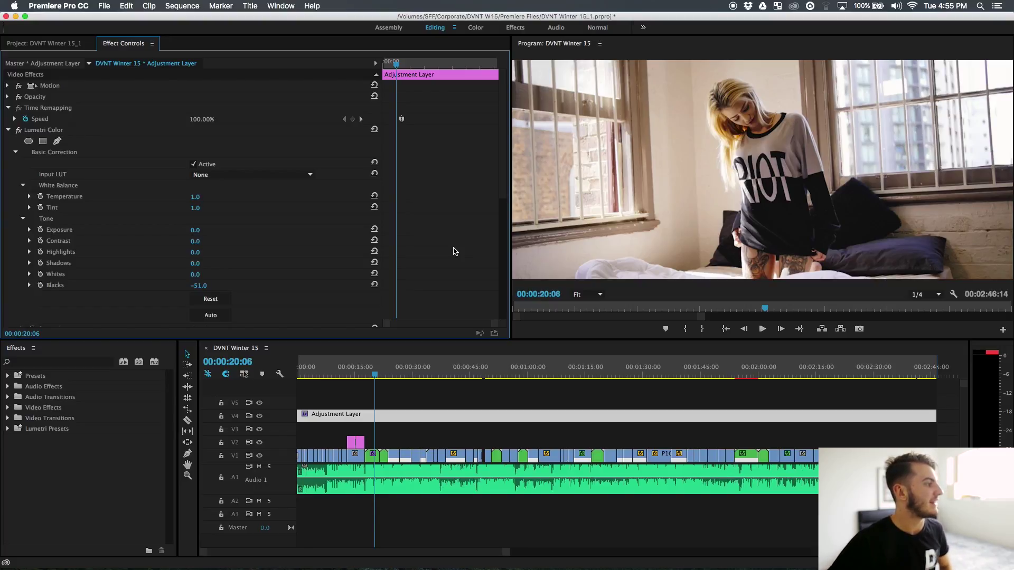
left_click(445, 432)
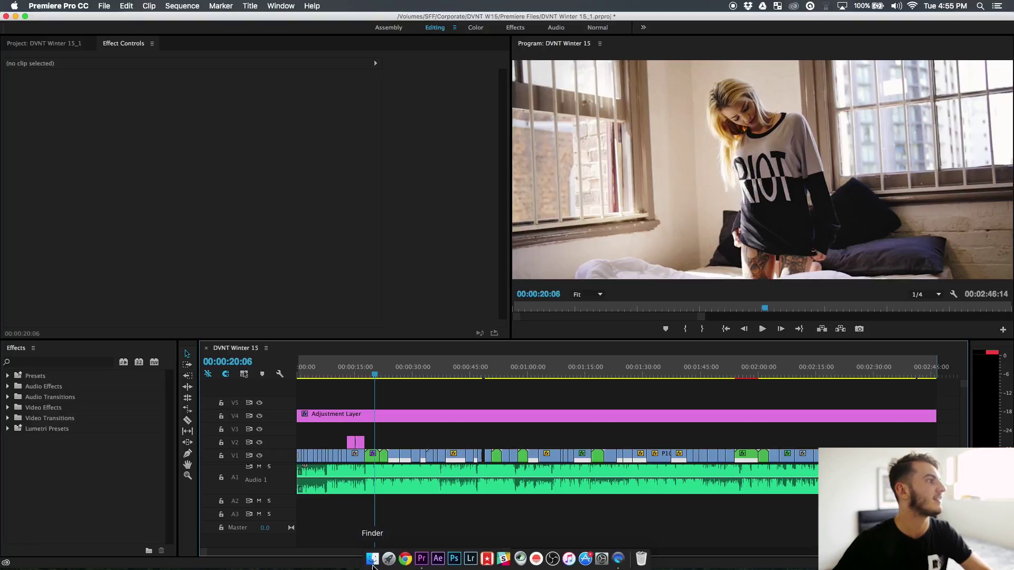
left_click(372, 559)
key("space")
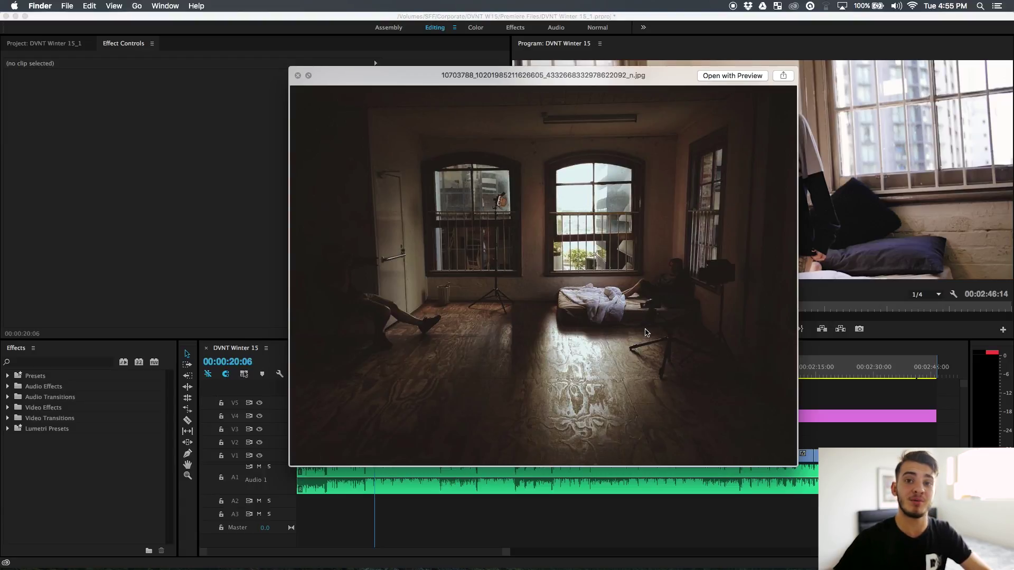
left_click(886, 394)
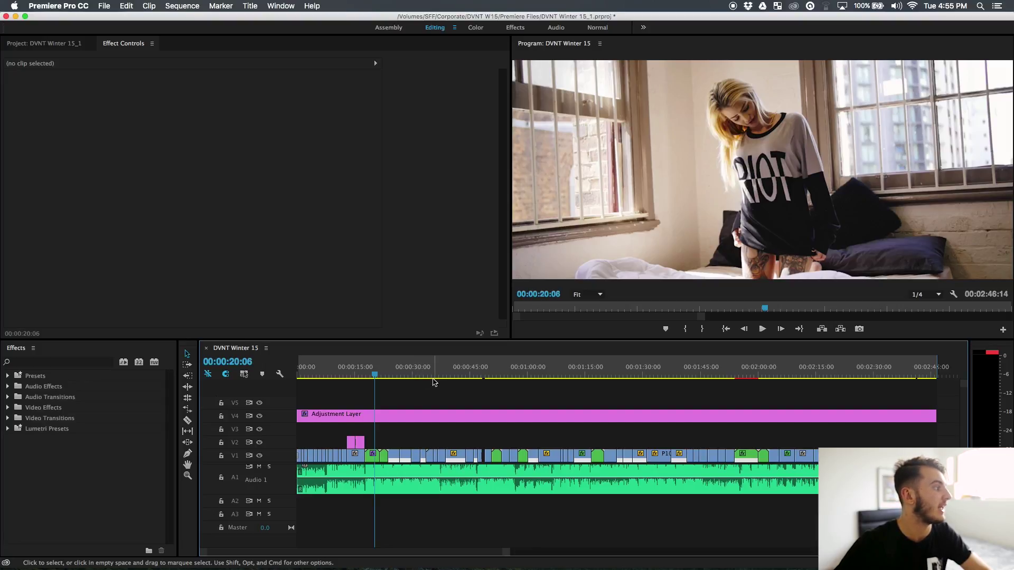
- Move the playhead to about 00:00:07:10 and preview it in the enlarged Program monitor
left_click_drag(334, 380, 325, 379)
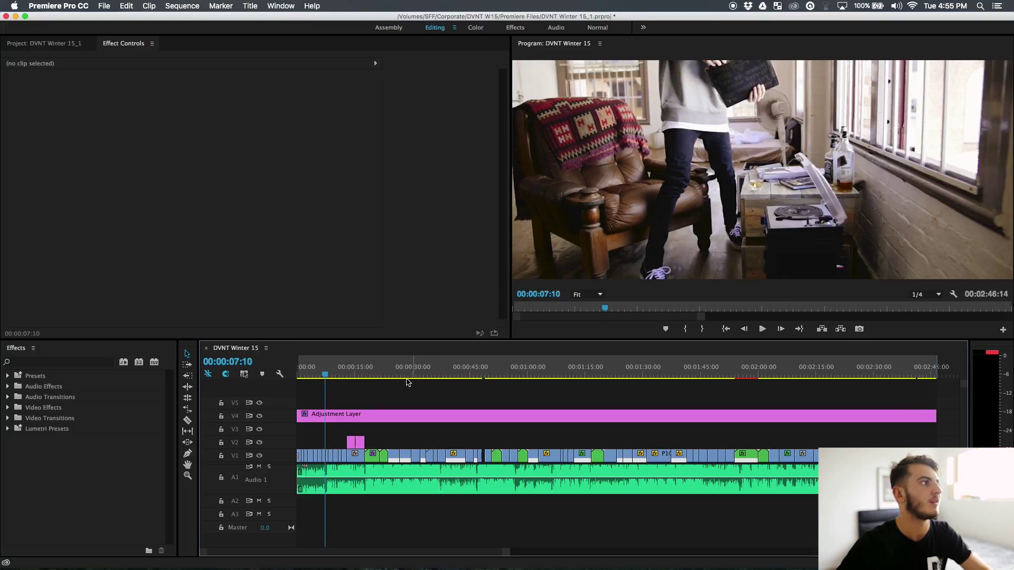
key("Right")
key("Right")
key("Right")
key("Right")
key("Right")
key("Right")
key("Right")
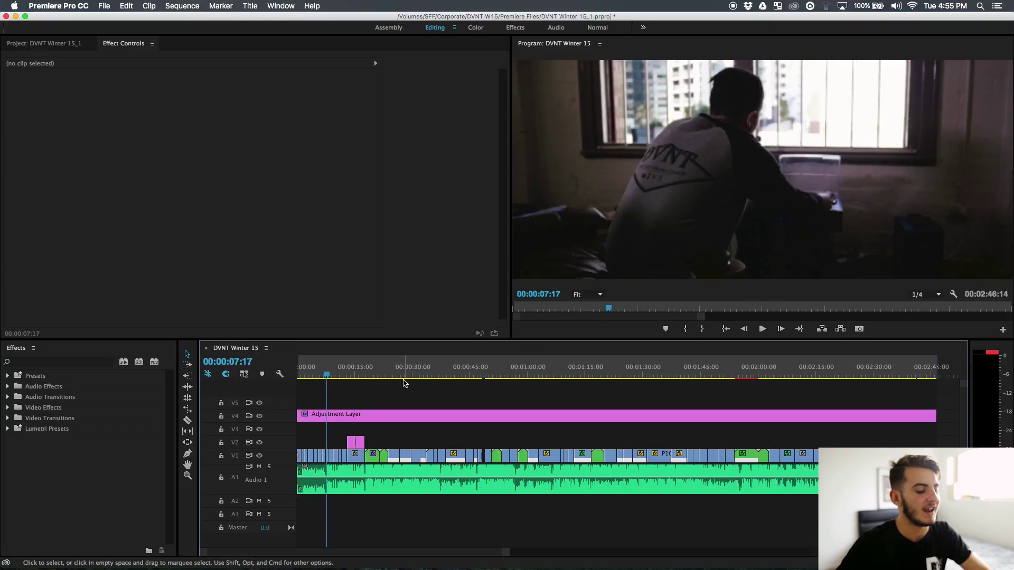
key("grave")
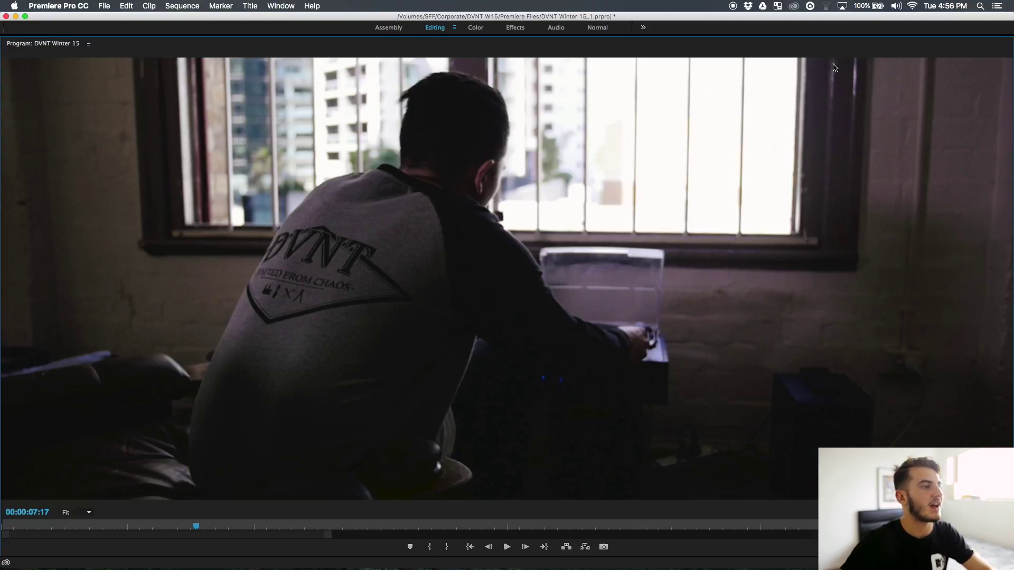
- Back in the normal layout, scrub to 00:01:21:15 and lift P1010094.MOV onto track V2
key("grave")
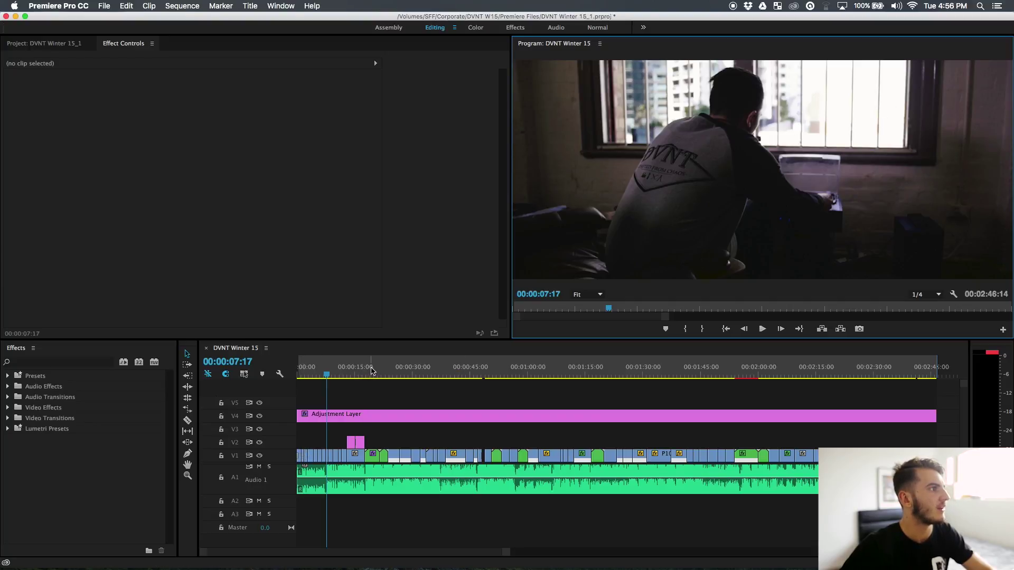
left_click_drag(371, 371, 611, 385)
left_click_drag(611, 456, 610, 442)
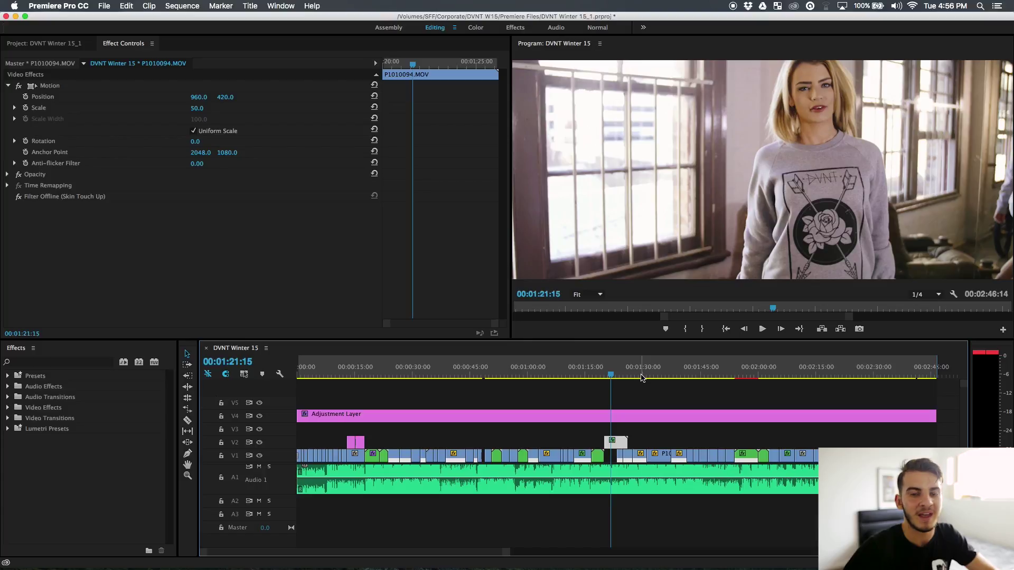
key("space")
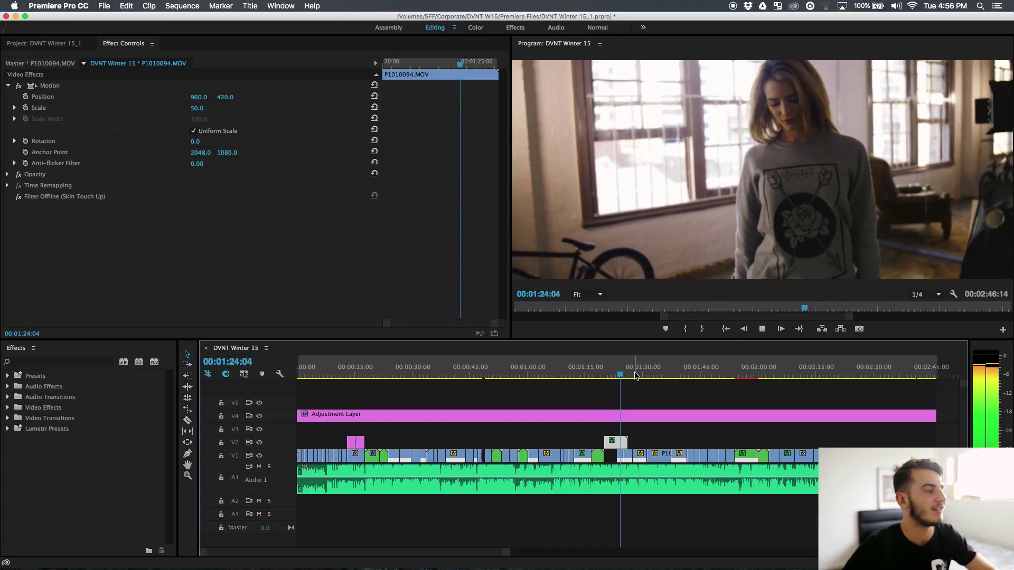
key("space")
key("space")
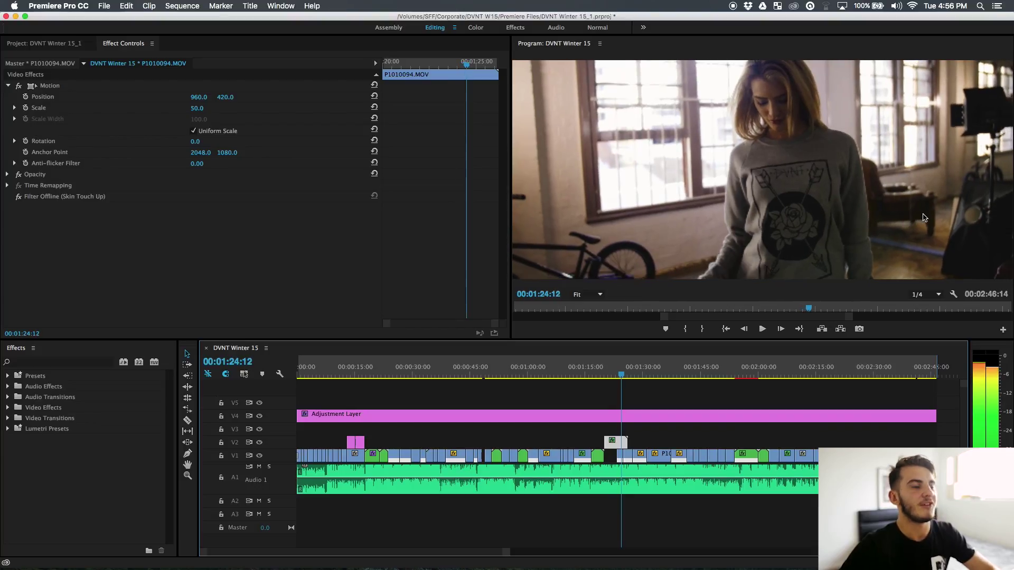
key("space")
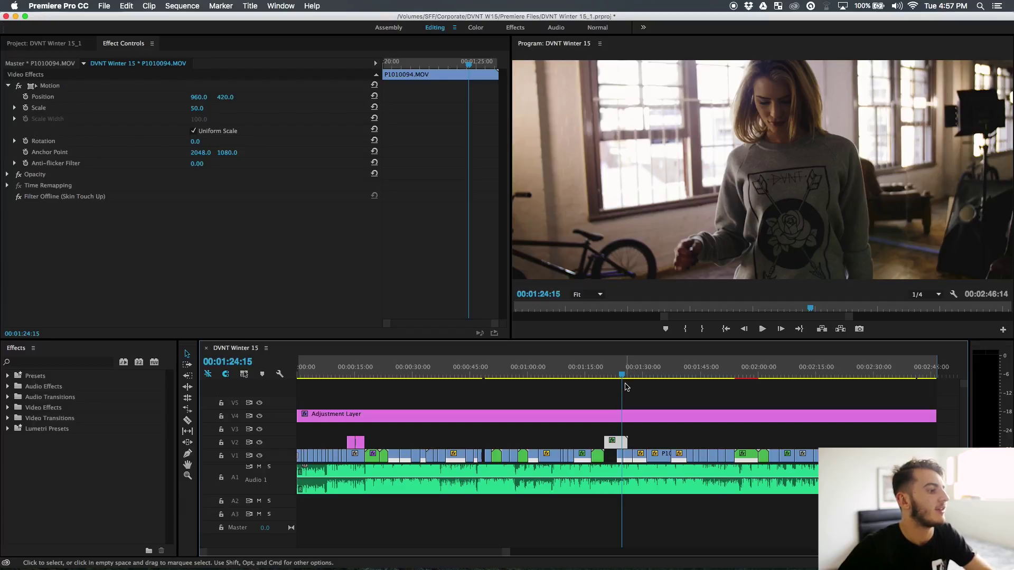
key("j")
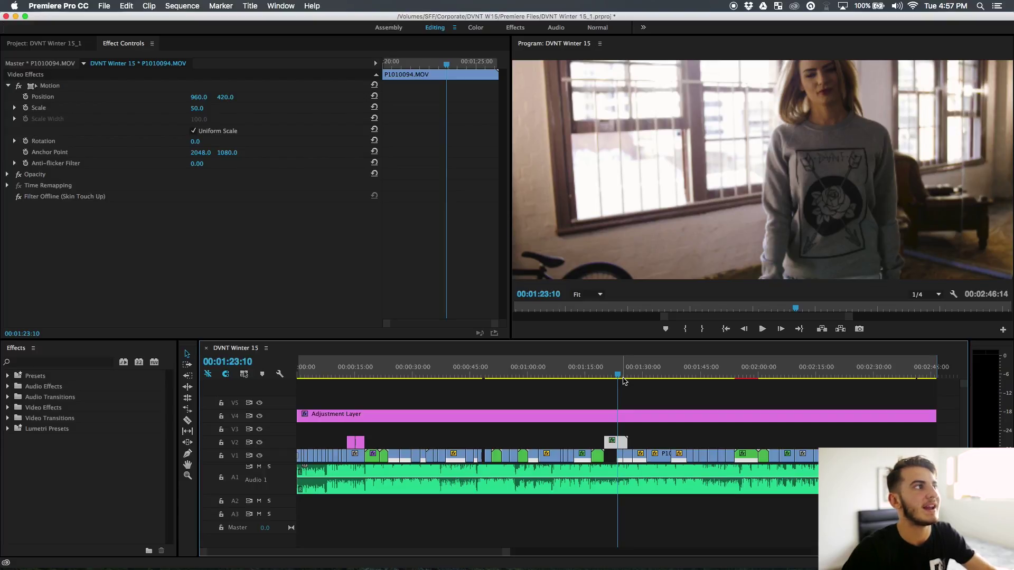
key("j")
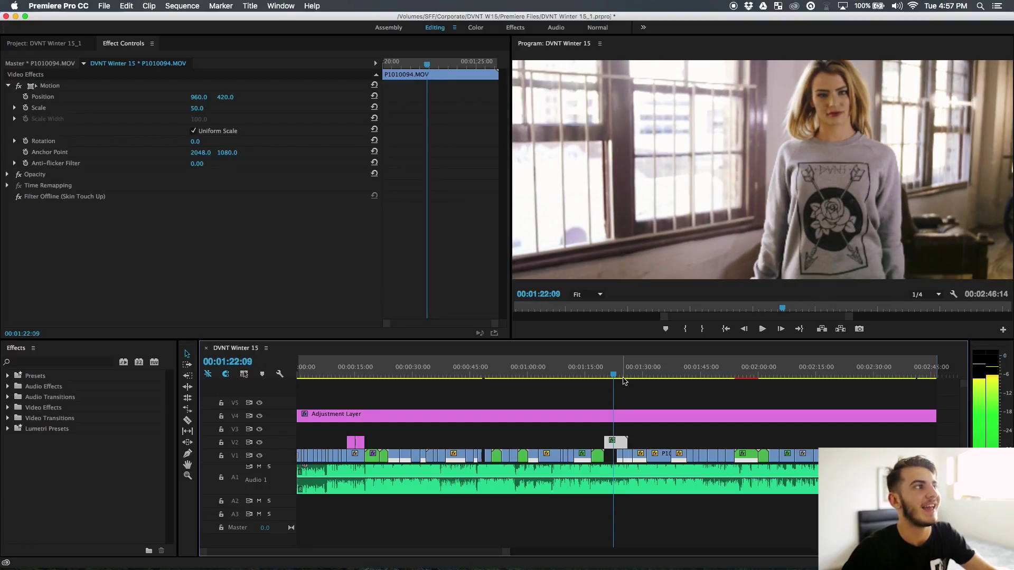
key("l")
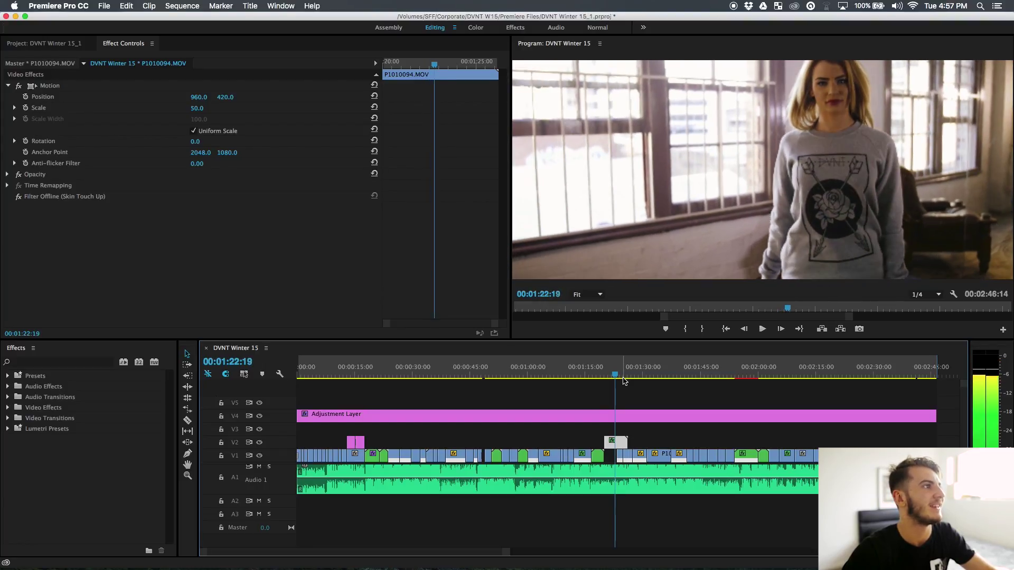
key("j")
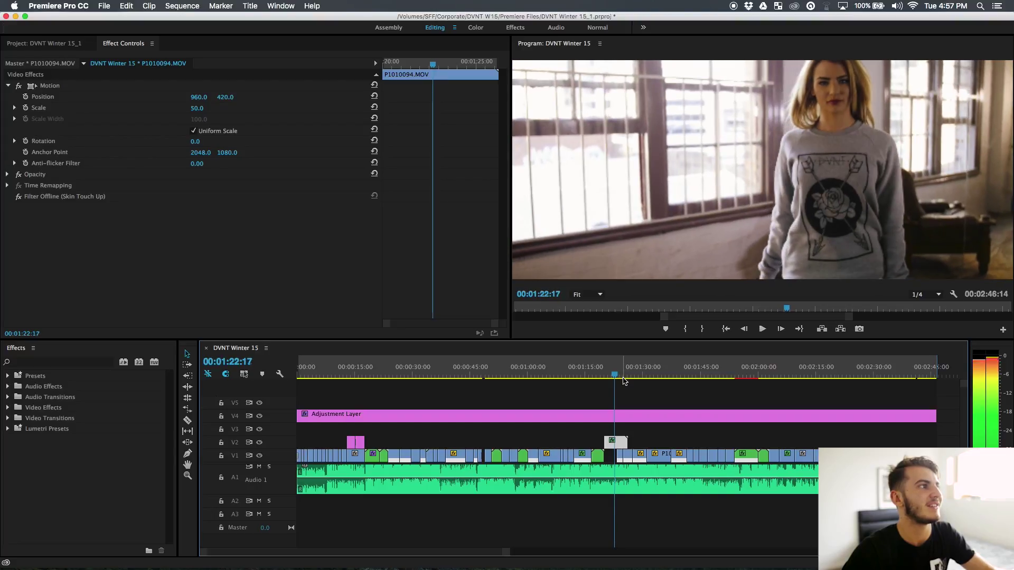
- Trim the grey V2 clip to the playhead, then preview the man's shot at 00:01:24:15 full screen
left_click_drag(626, 440, 611, 455)
left_click_drag(617, 375, 623, 376)
key("grave")
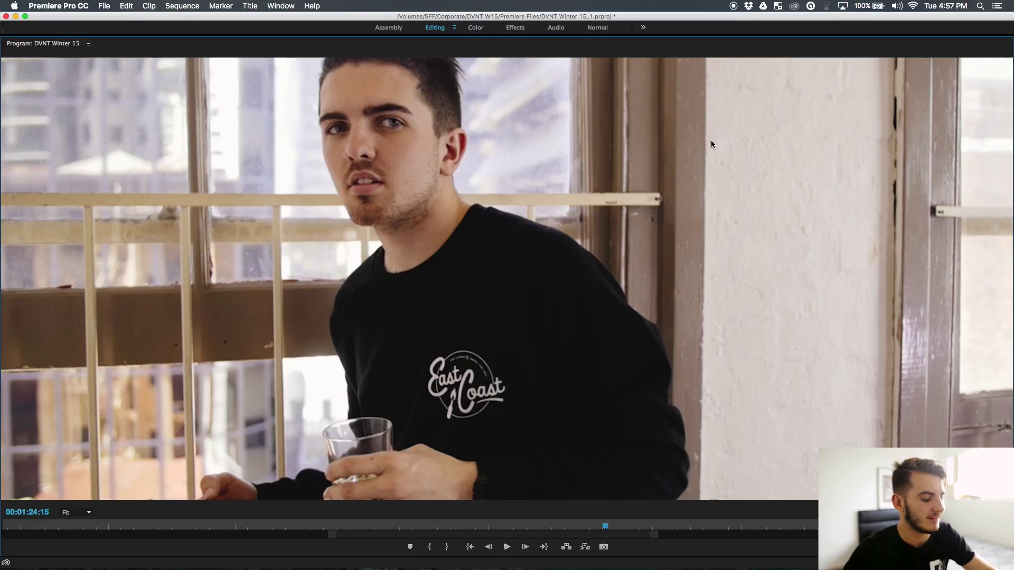
key("Right")
key("Right")
key("Right")
key("Right")
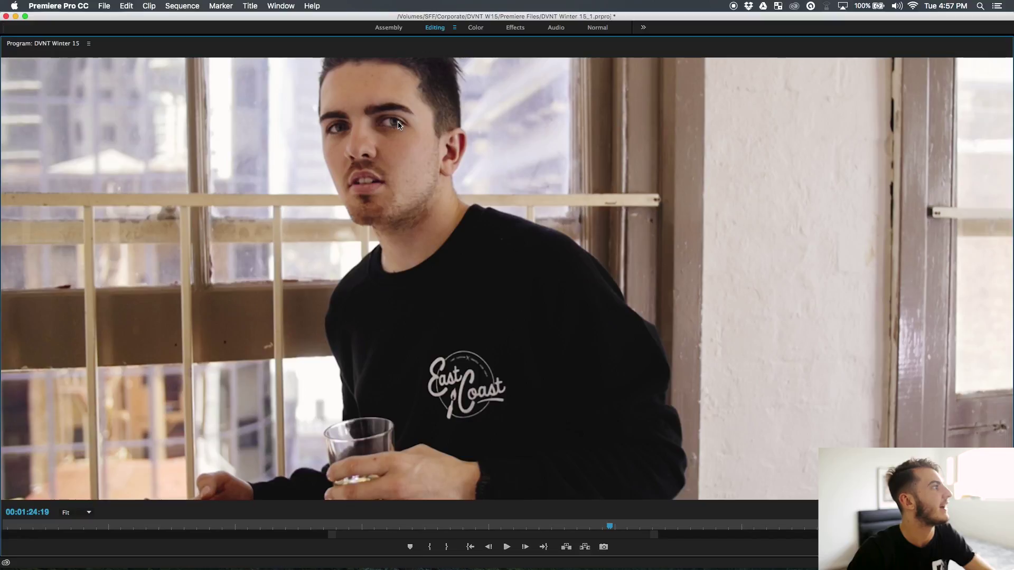
key("grave")
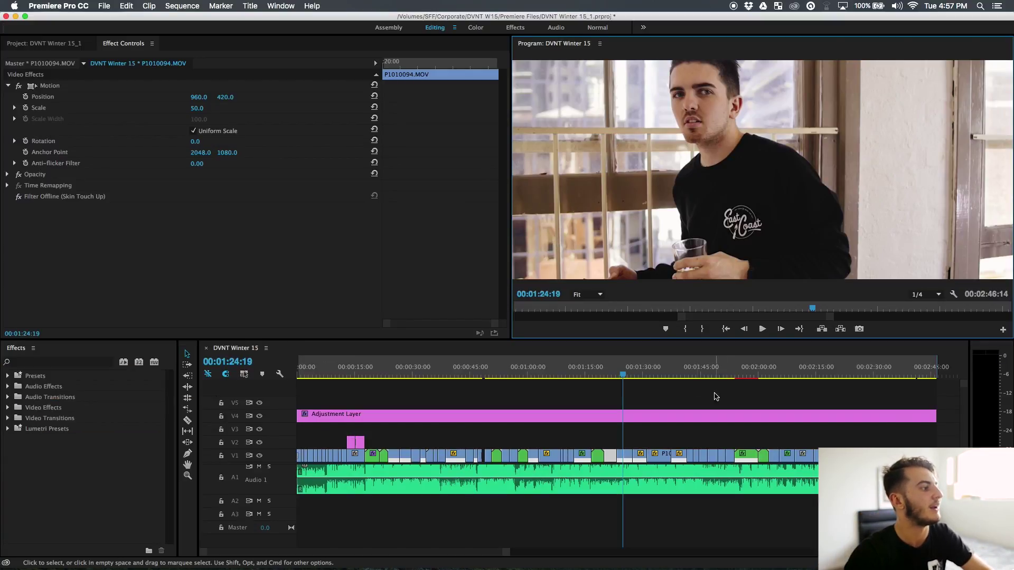
- Scrub through the later shots, parking the playhead at 00:01:50:18
left_click(637, 369)
left_click_drag(639, 369, 689, 363)
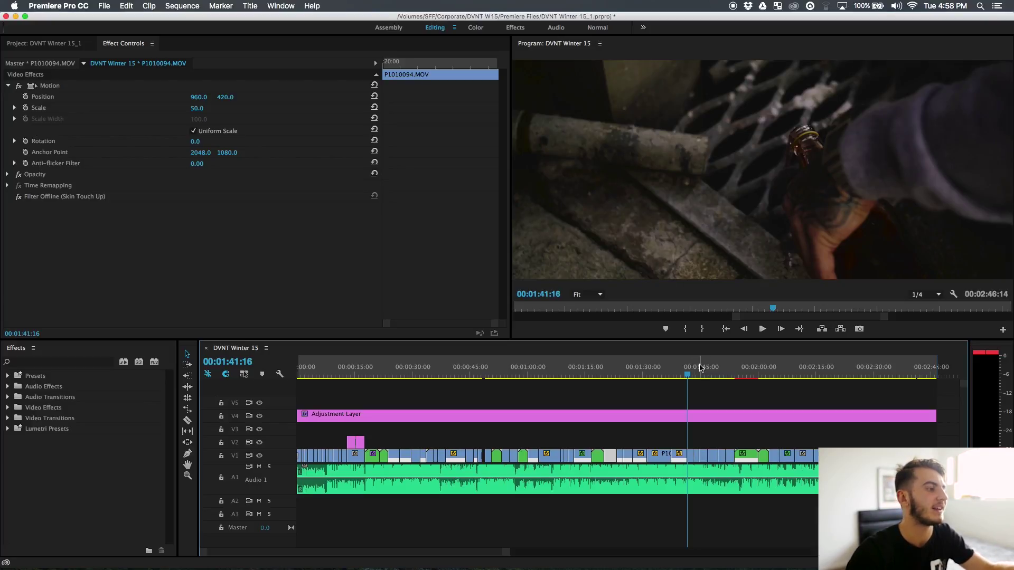
left_click(724, 375)
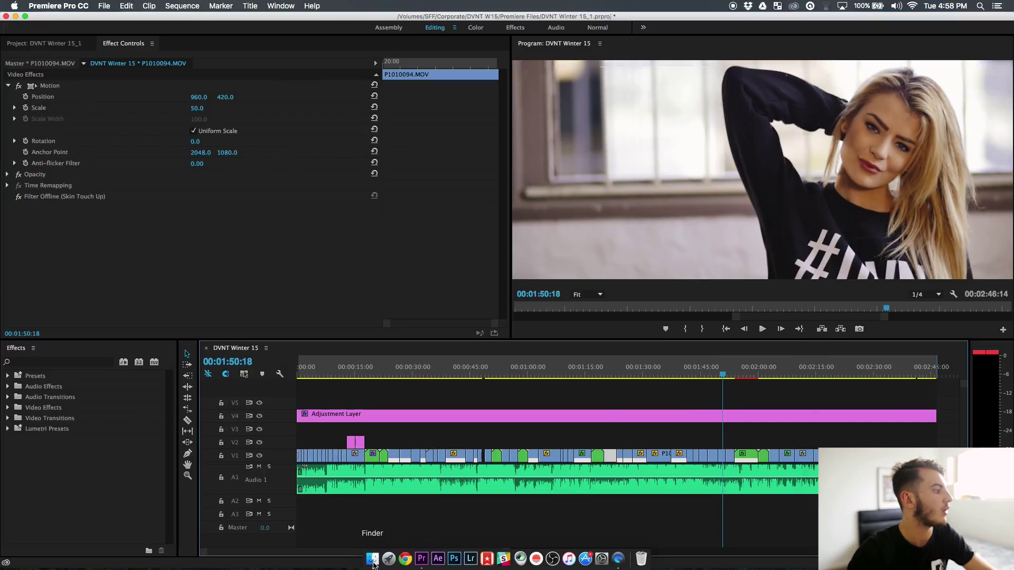
left_click(375, 561)
key("Down")
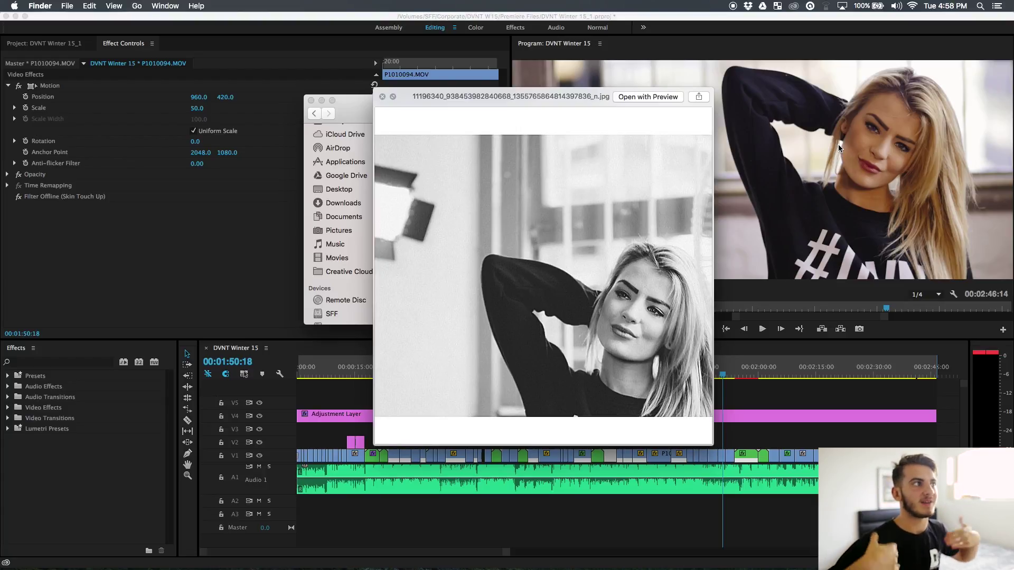
key("space")
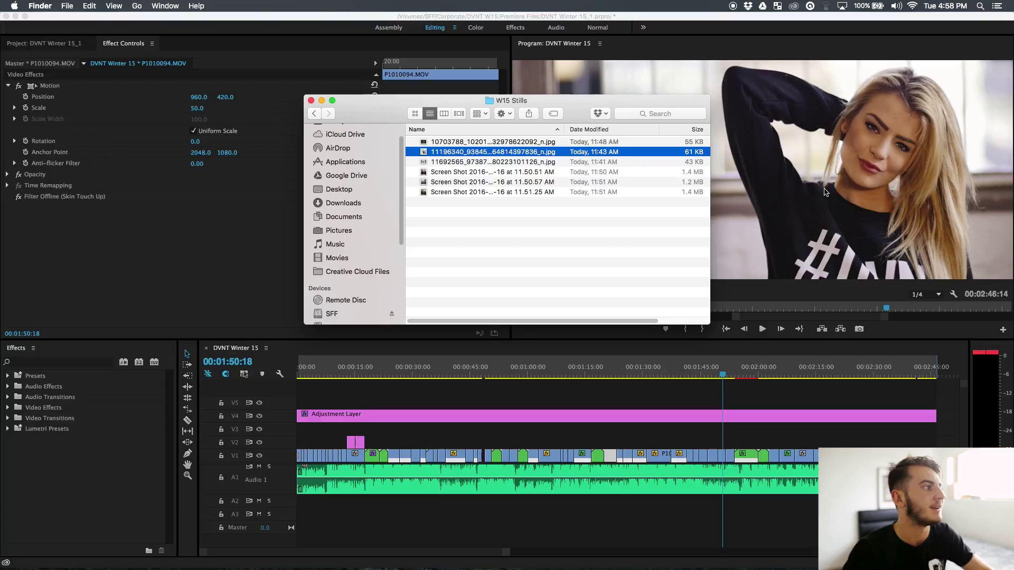
left_click(516, 376)
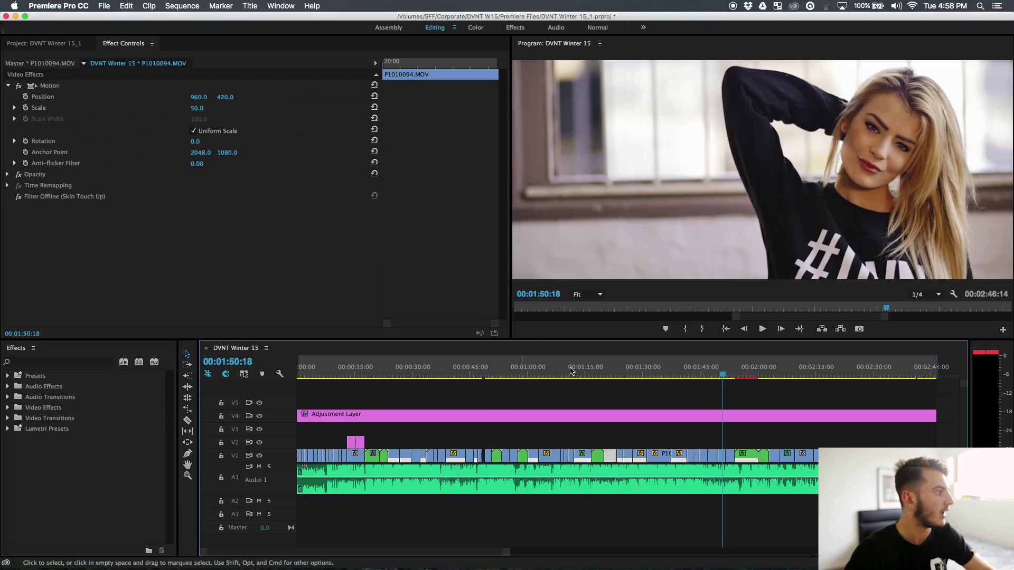
left_click(732, 375)
left_click_drag(733, 375, 790, 377)
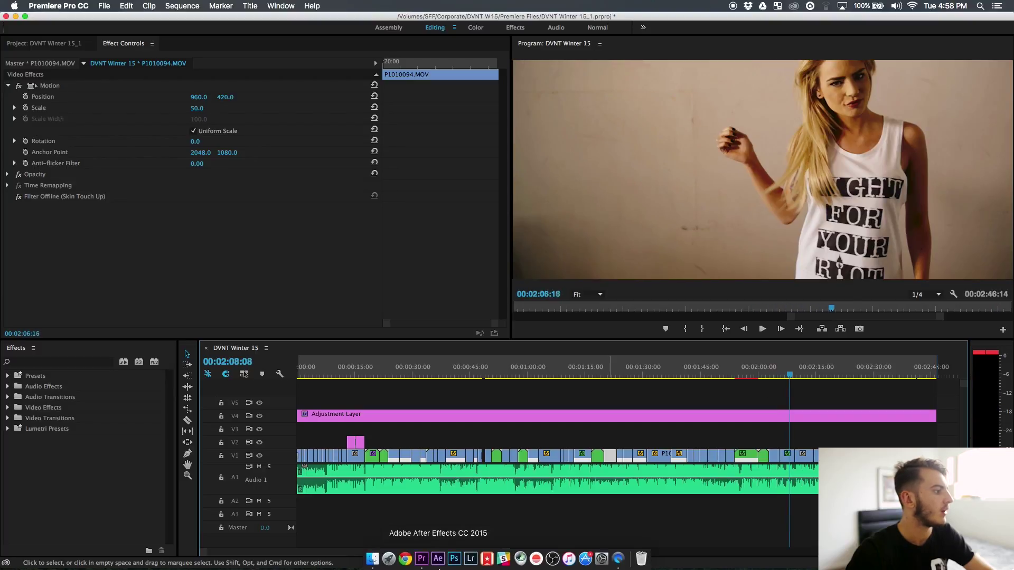
left_click(372, 566)
key("Down")
key("space")
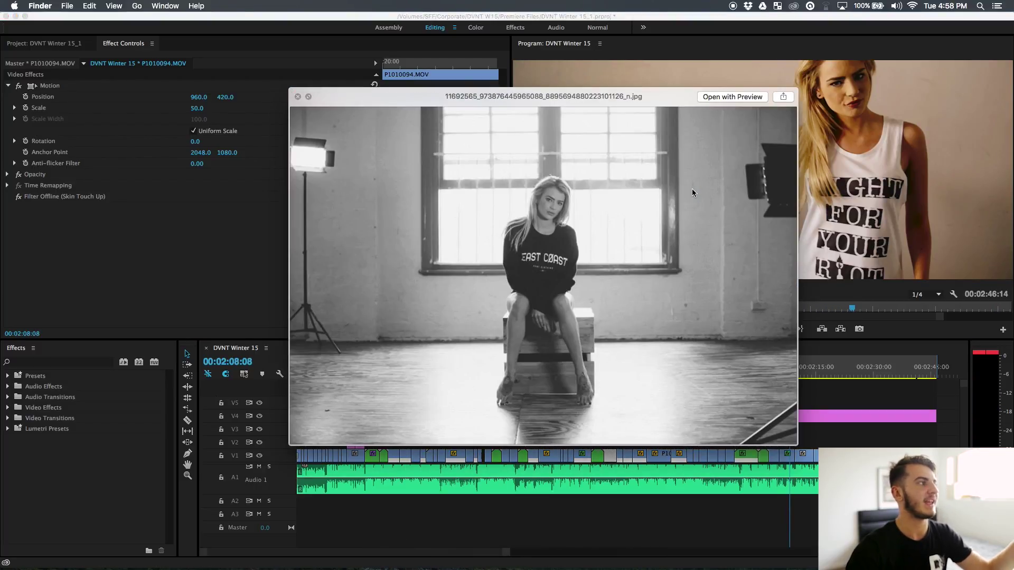
key("Down")
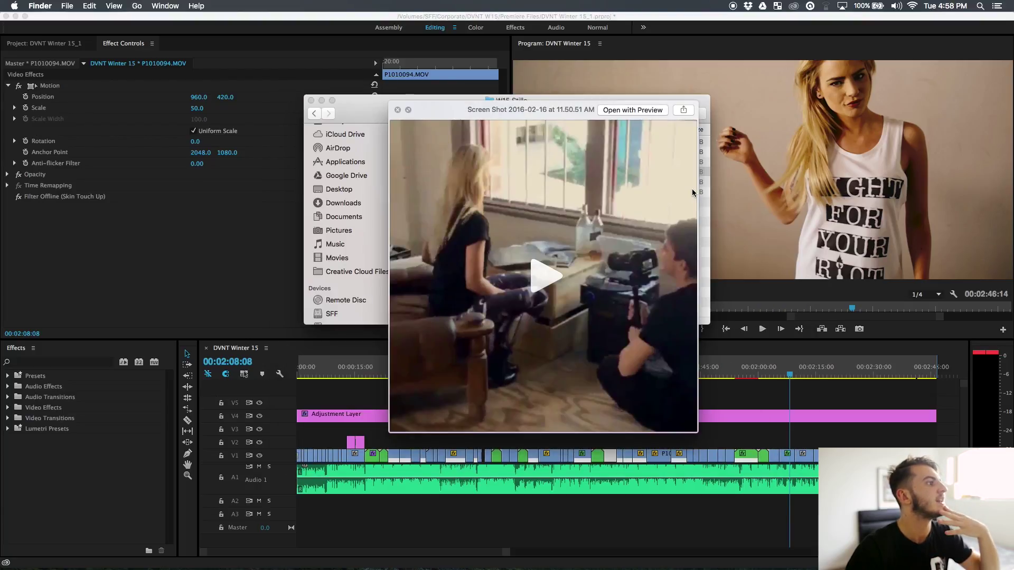
key("Down")
key("Down")
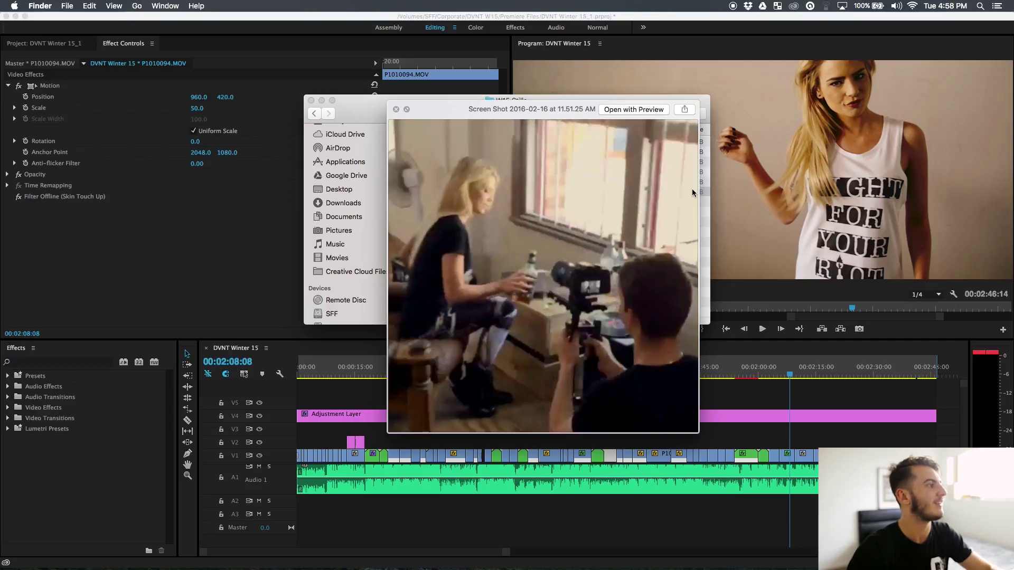
key("space")
left_click(564, 451)
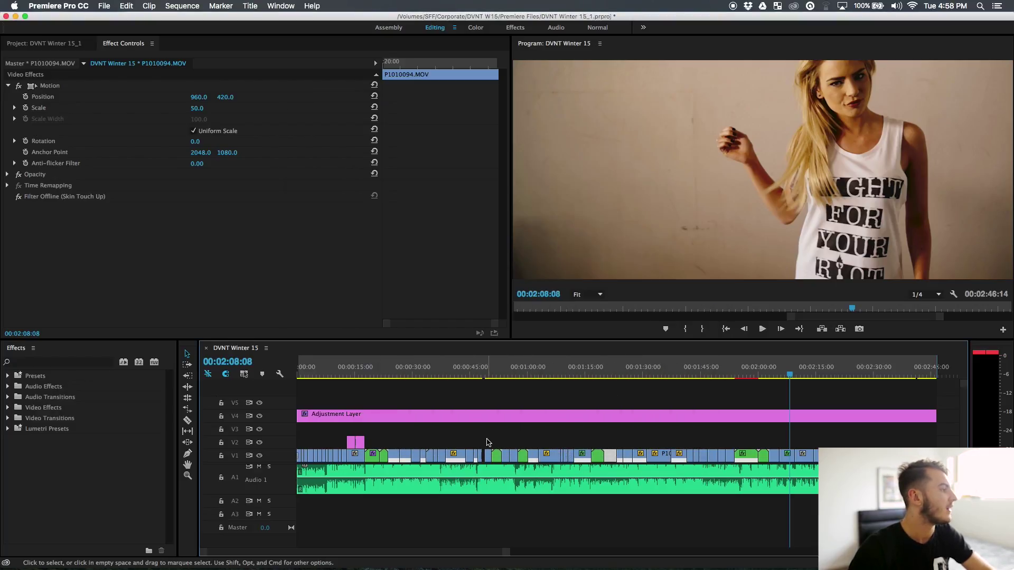
- Expand track V1 and zoom the timeline in on the speed-ramped clip near 00:00:25:19
left_click(488, 372)
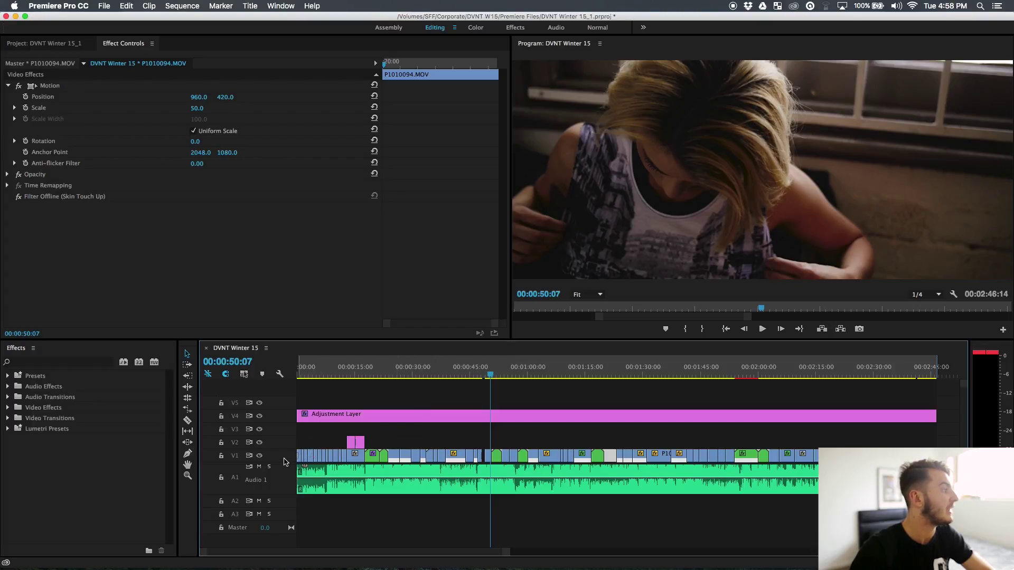
double_click(284, 457)
left_click(390, 372)
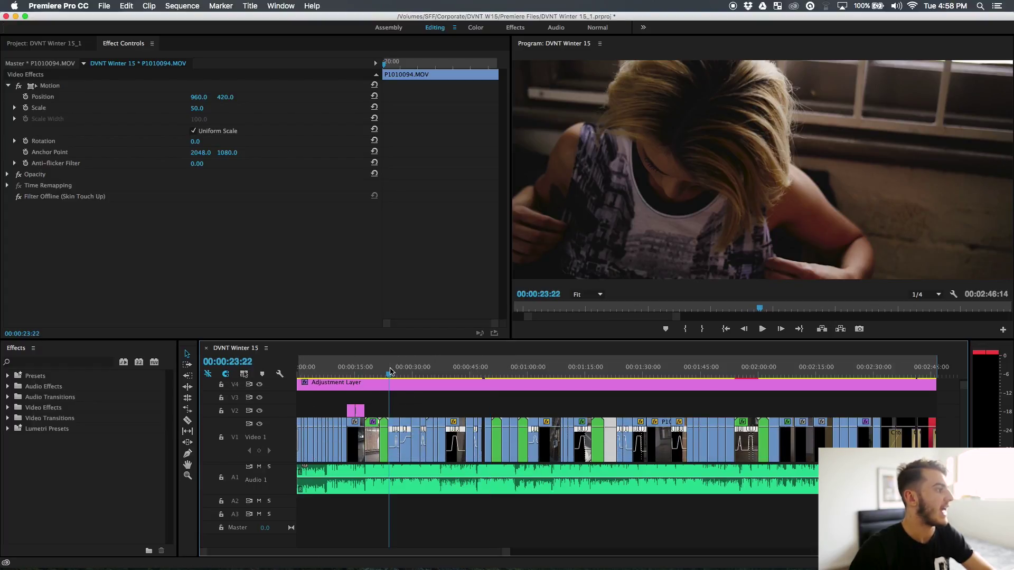
key("=")
key("=")
key("=")
key("=")
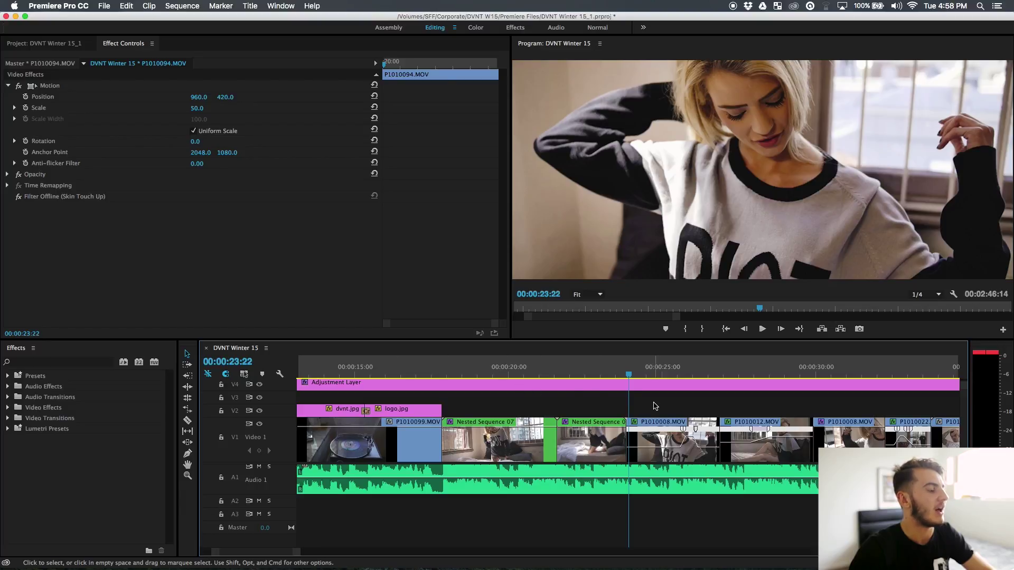
left_click(688, 365)
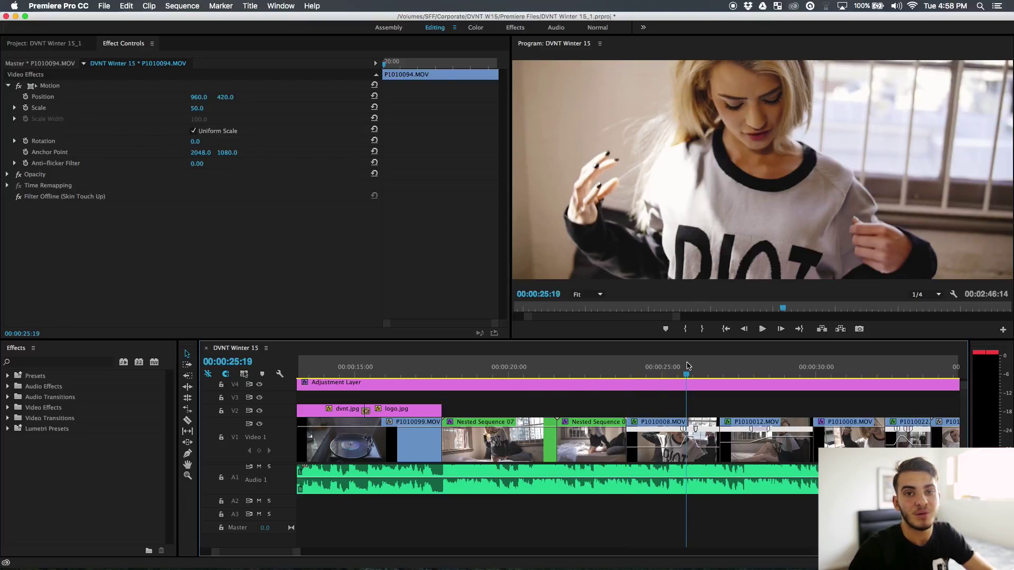
key("=")
key("=")
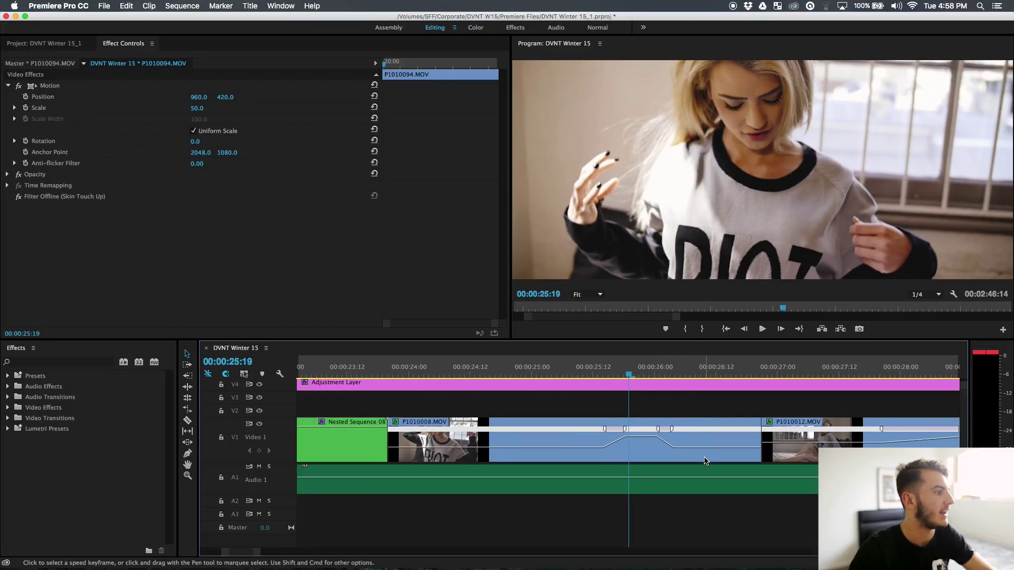
scroll(610, 459, "up", 5)
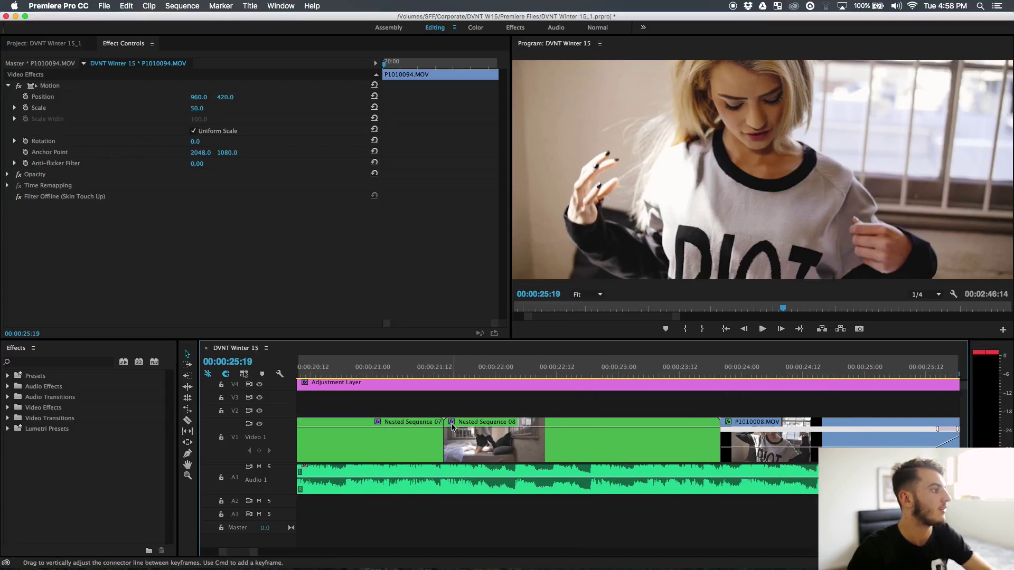
- Select Nested Sequence 08 to load its Warp Stabilizer settings, parking the playhead at 00:00:22:17
left_click(451, 422)
left_click(454, 424)
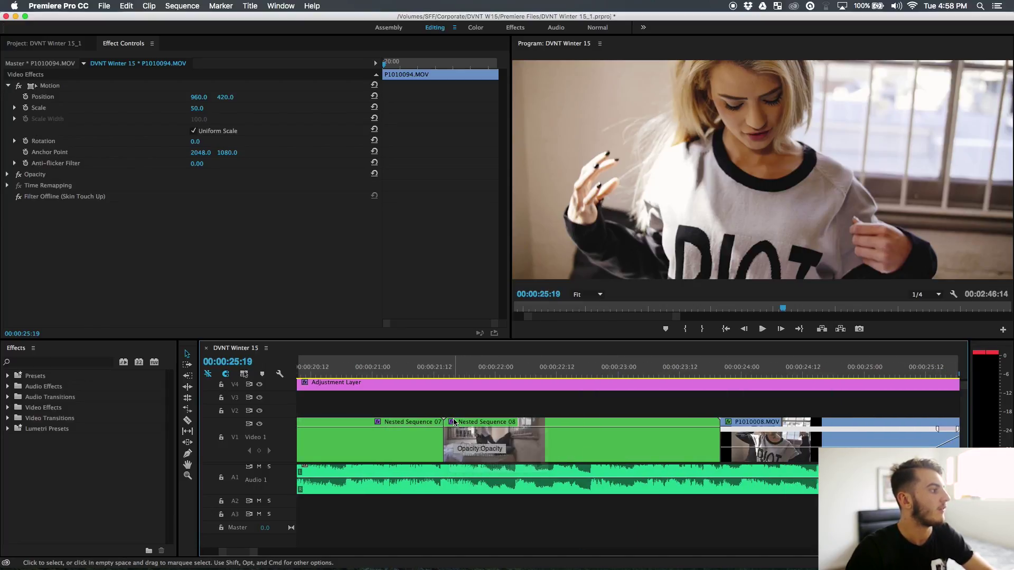
scroll(274, 434, "up", 2)
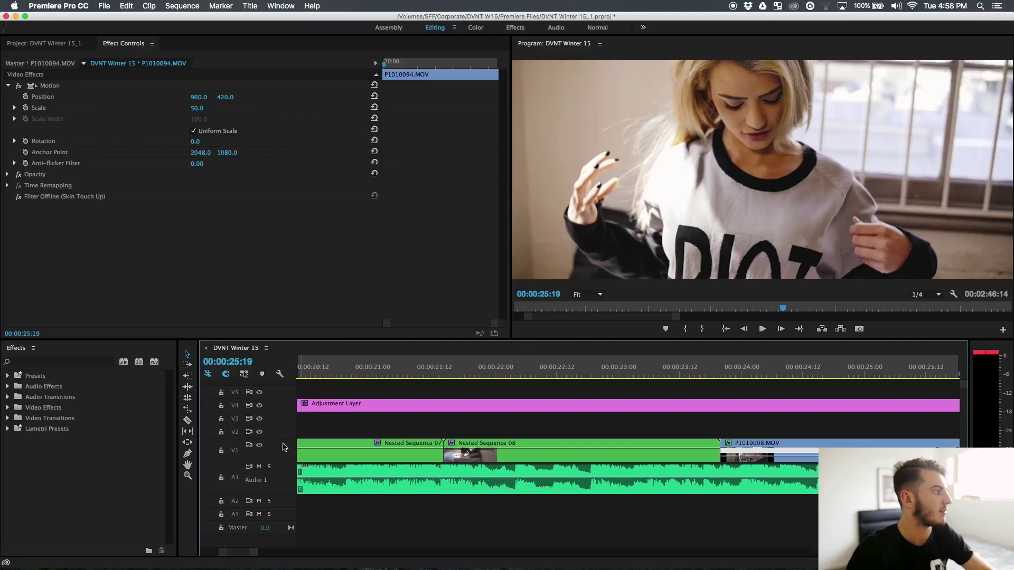
scroll(284, 456, "down", 4)
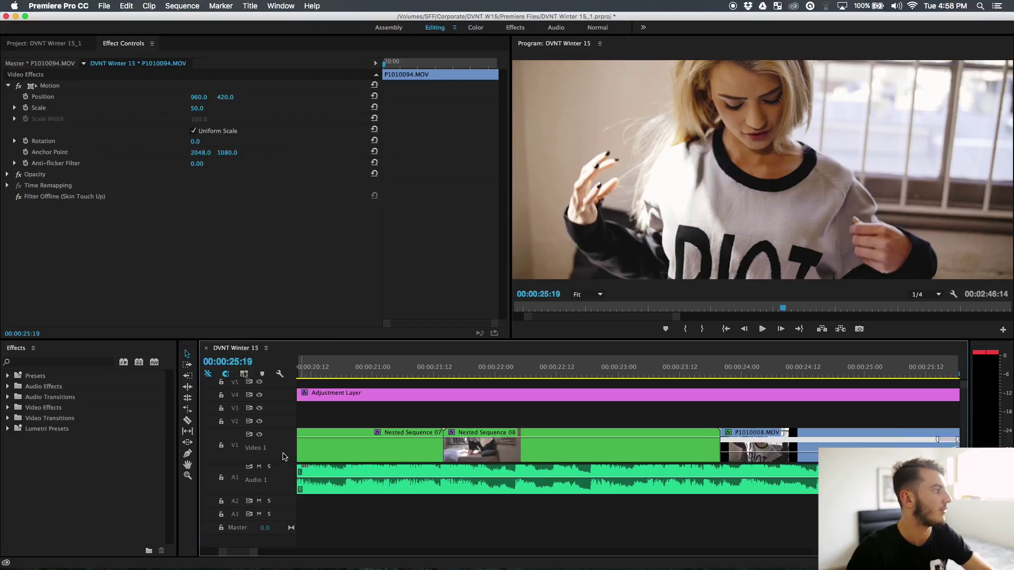
left_click(588, 428)
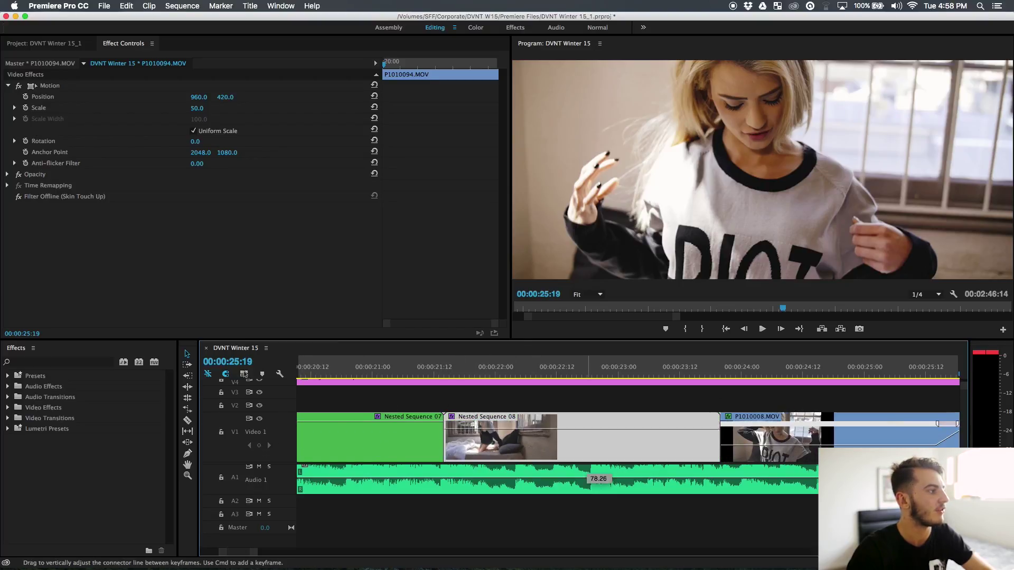
left_click(593, 448)
left_click(581, 372)
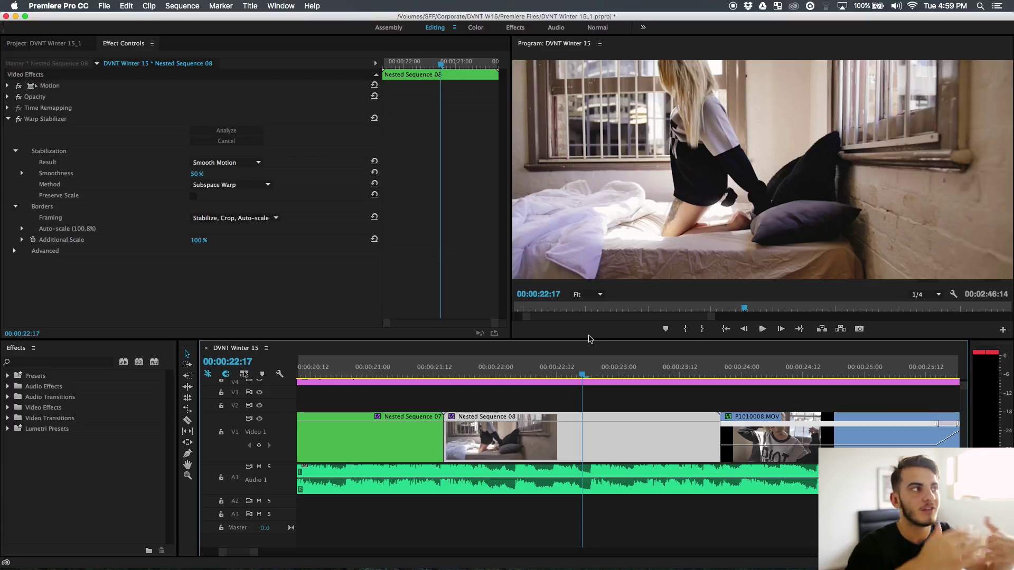
- Show Nested Sequence 08's Time Remapping > Speed line and expand it to read 100.00%
left_click(454, 418)
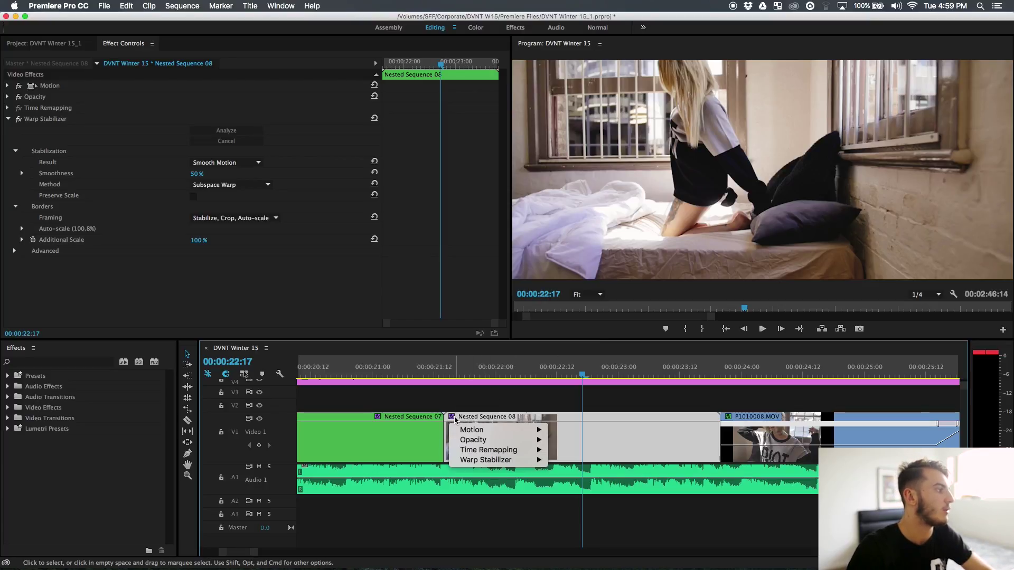
mouse_move(480, 449)
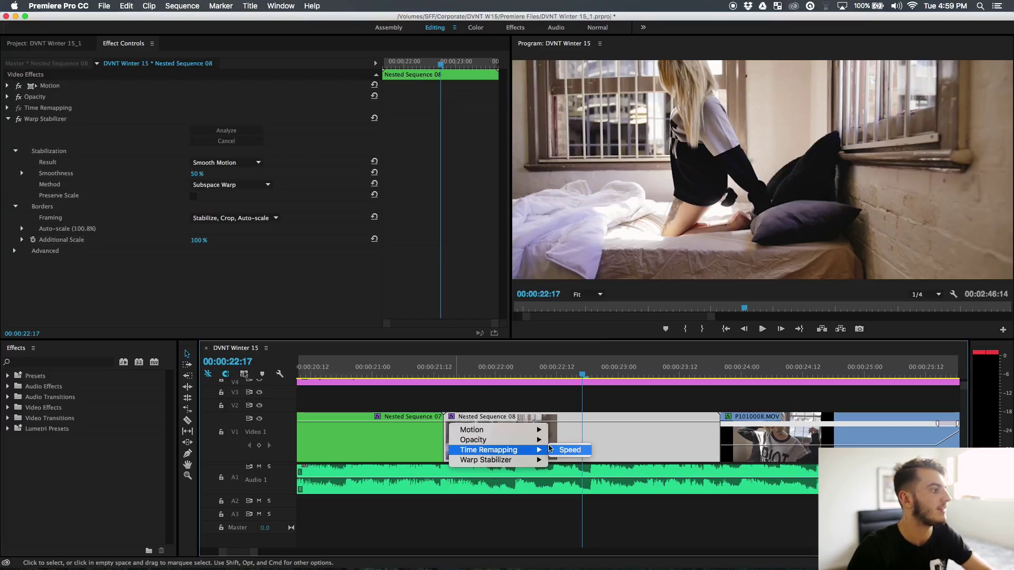
left_click(569, 450)
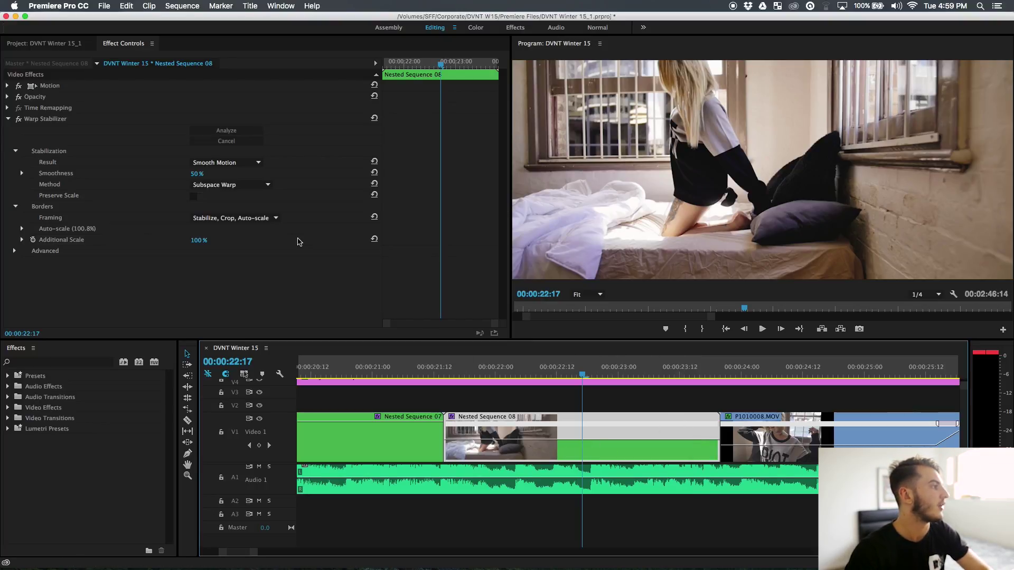
left_click(7, 108)
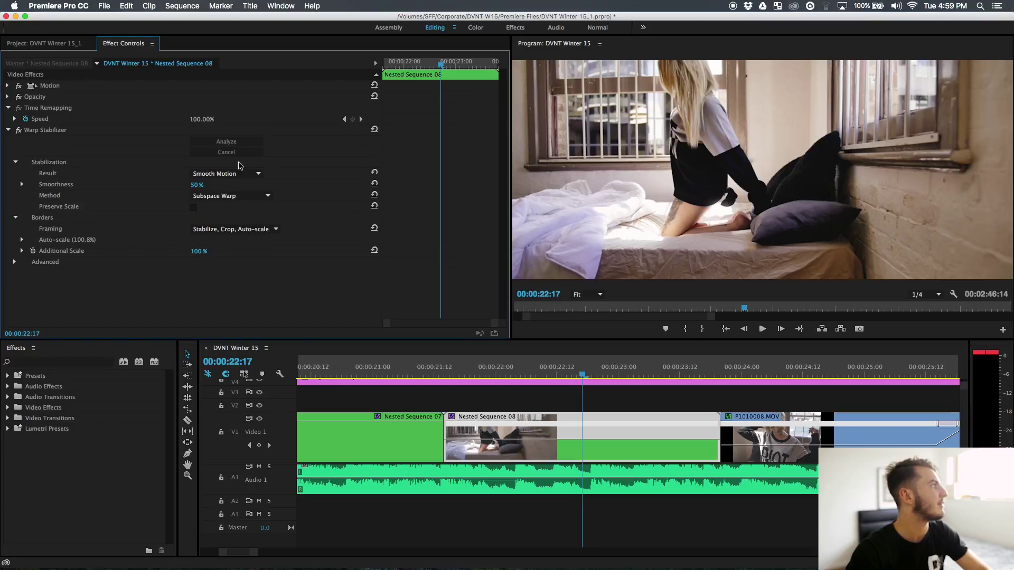
left_click(592, 376)
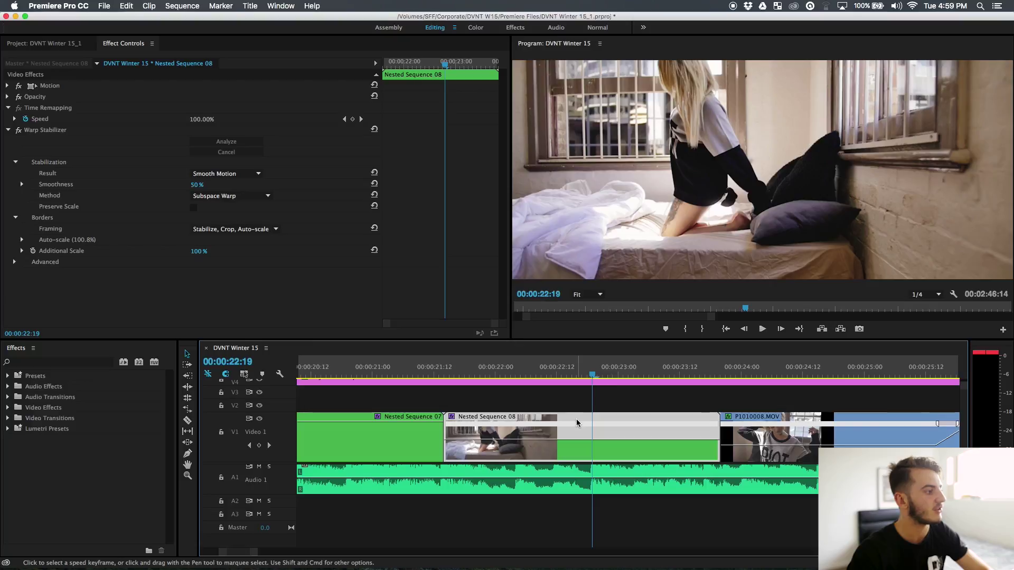
left_click(352, 118)
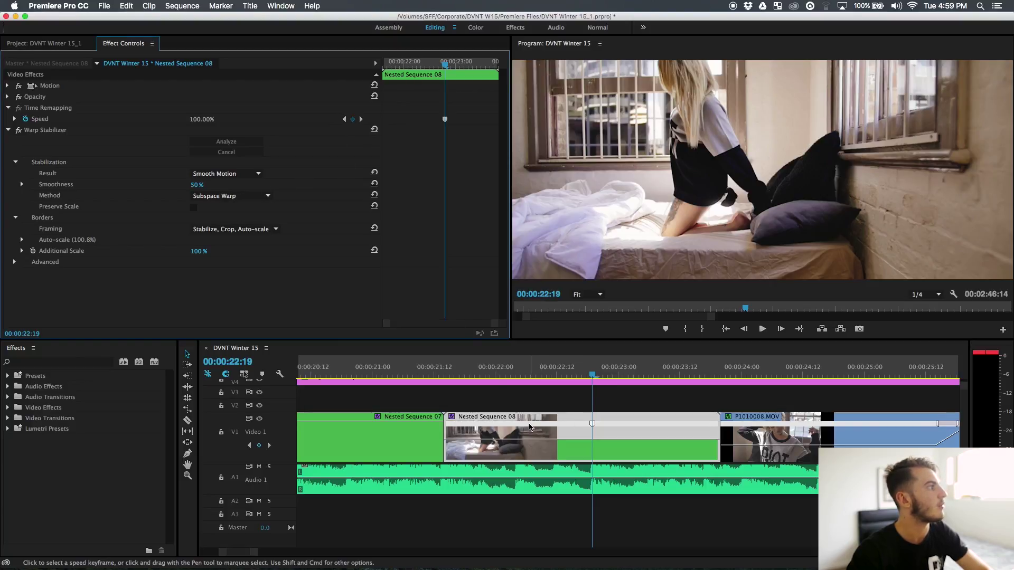
key("space")
key("space")
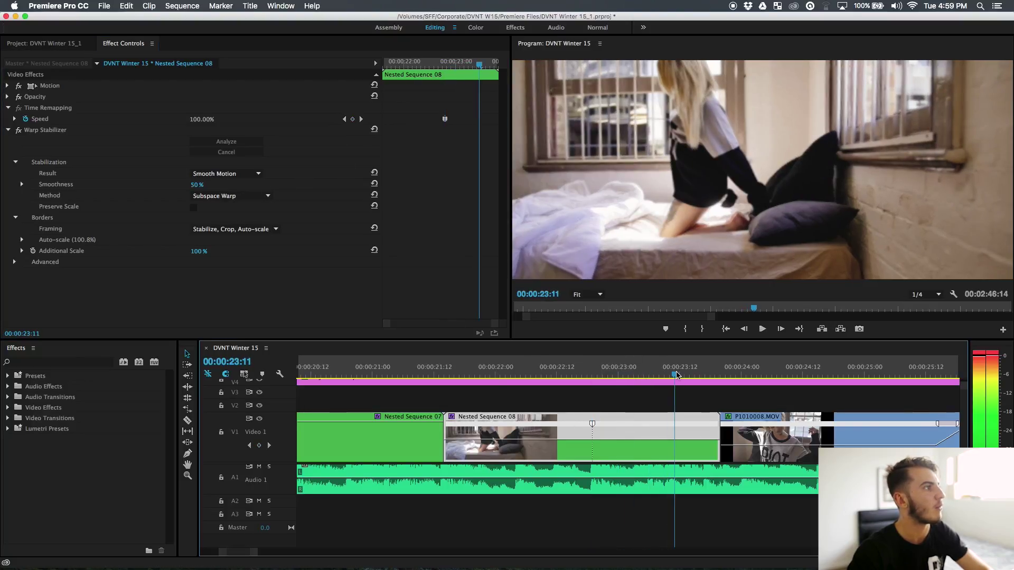
left_click(352, 119)
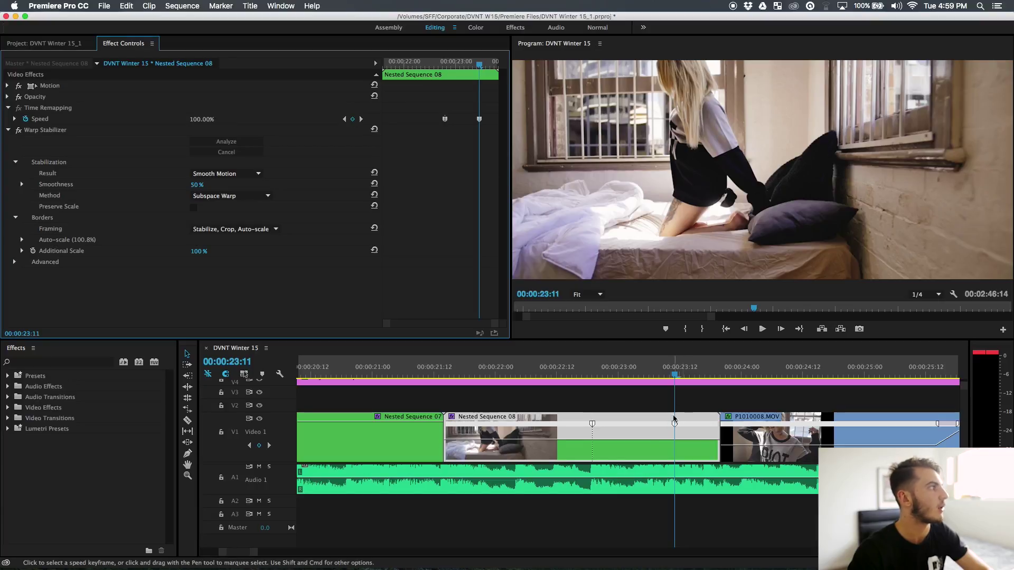
left_click_drag(628, 446, 665, 425)
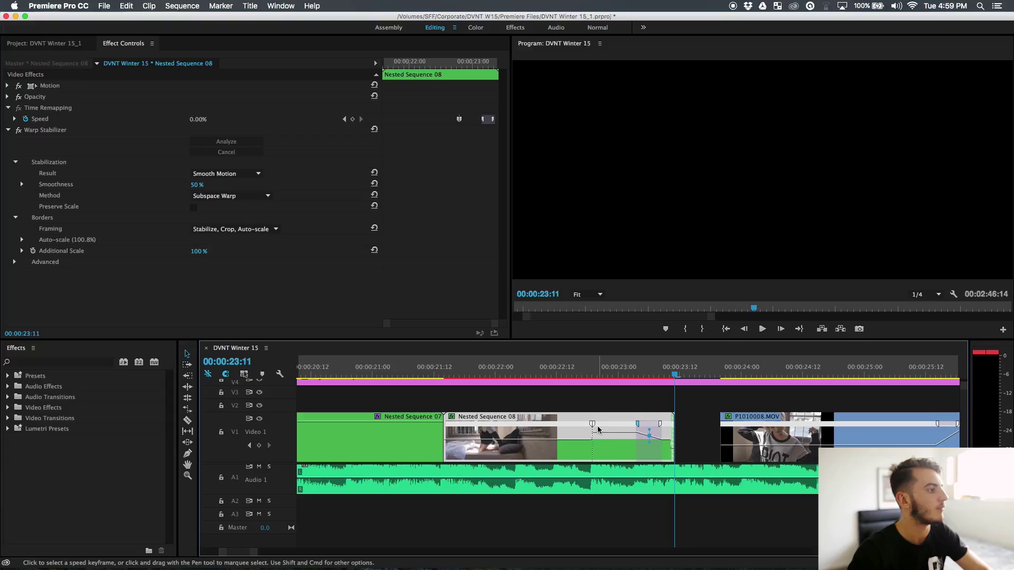
left_click_drag(594, 424, 620, 427)
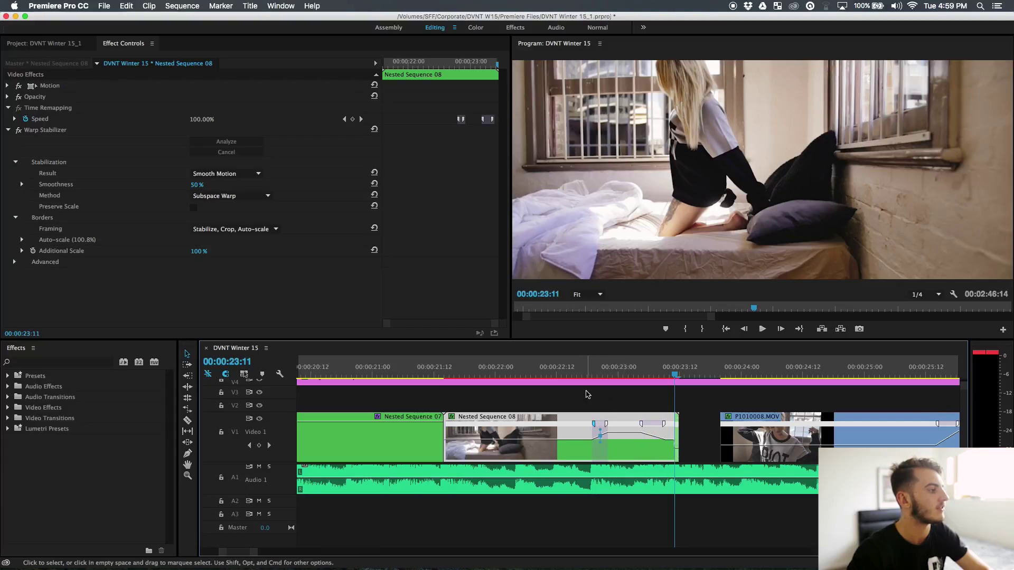
left_click(580, 376)
key("space")
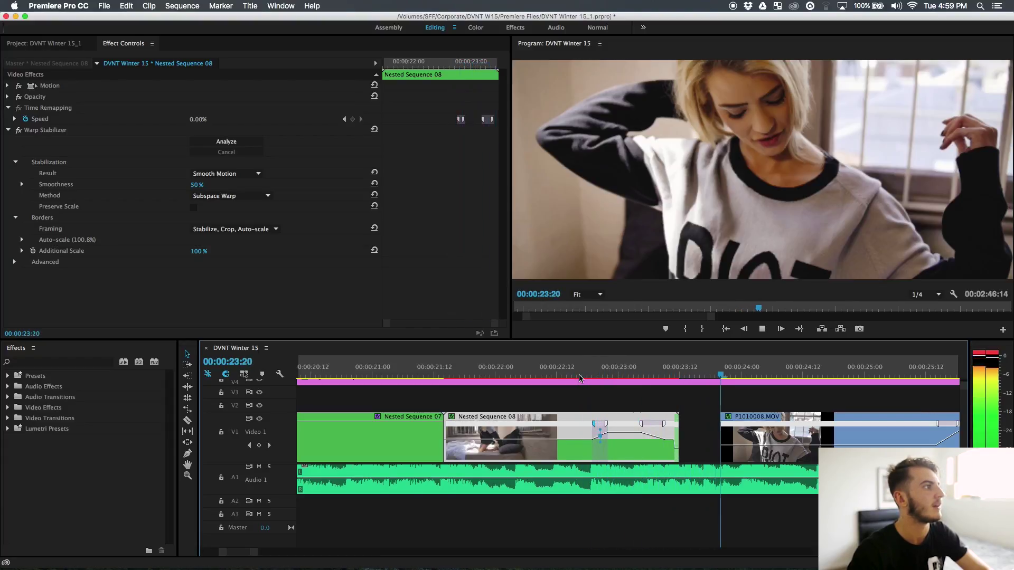
left_click(503, 375)
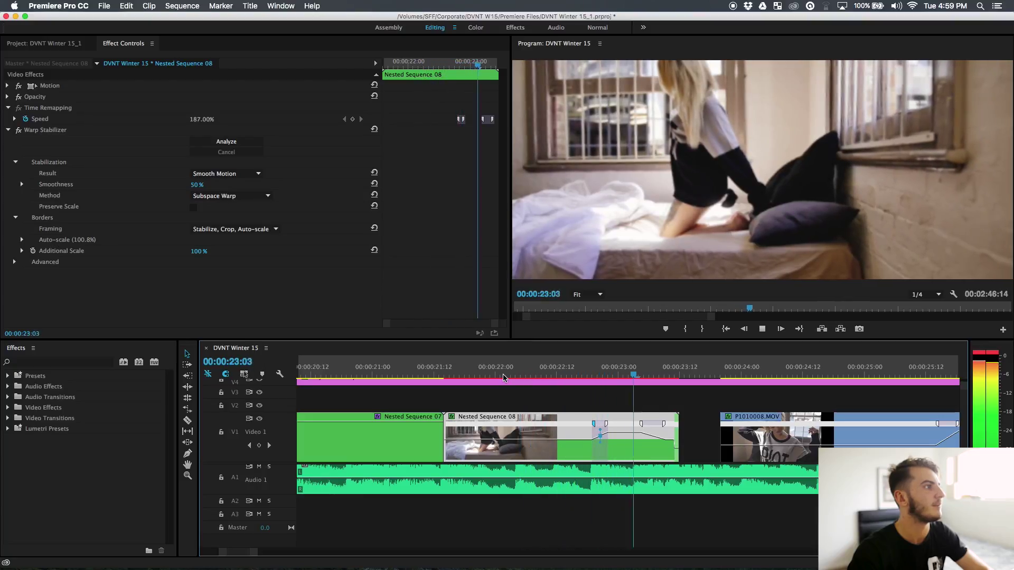
key("space")
key("super+z")
key("super+z")
key("super+z")
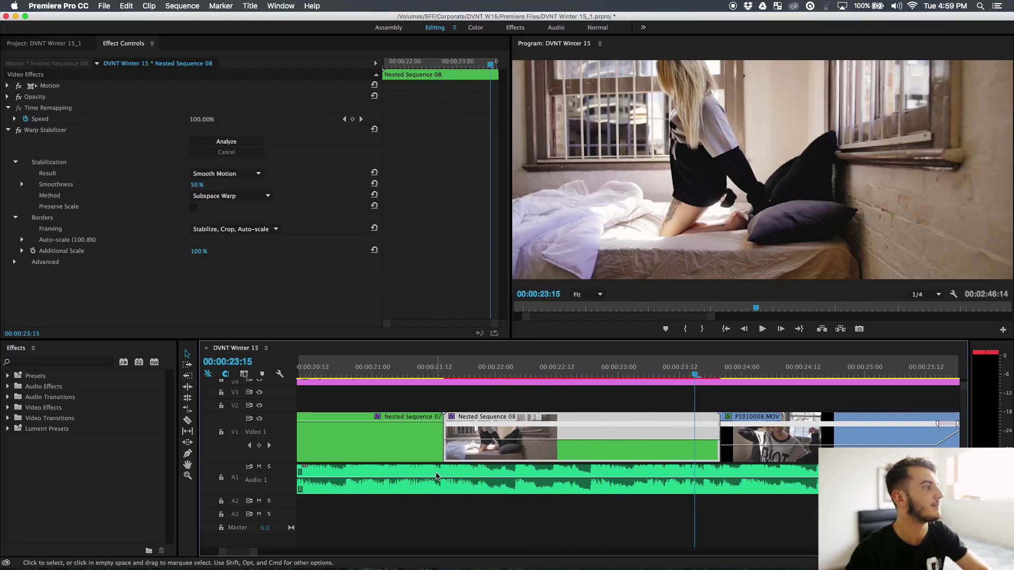
- Scrub from 00:00:02:16 through the opening shots to the DVNT CLOTHING COMPANY title
scroll(270, 434, "up", 1)
scroll(271, 434, "up", 3)
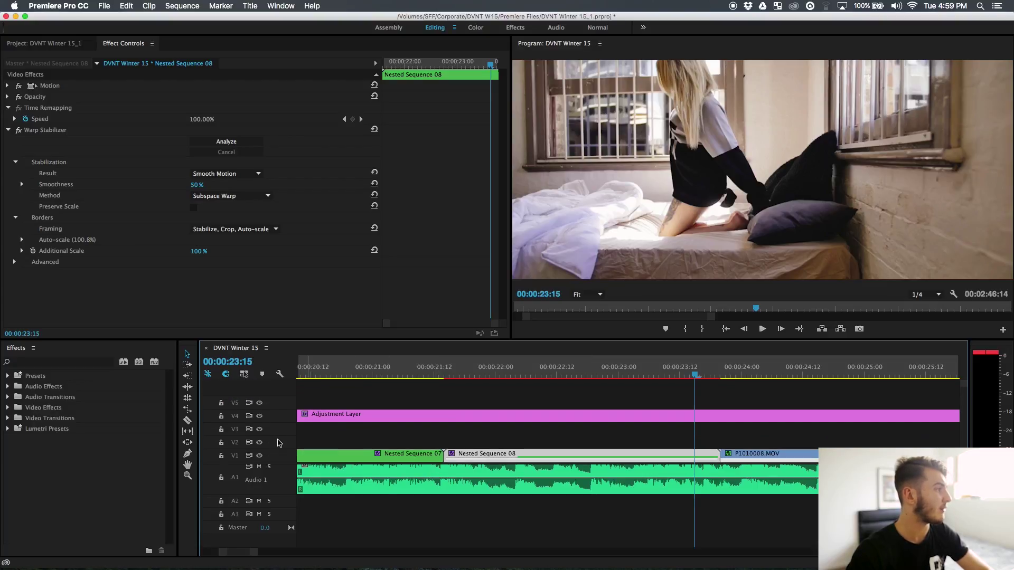
scroll(280, 455, "down", 1)
scroll(280, 455, "down", 5)
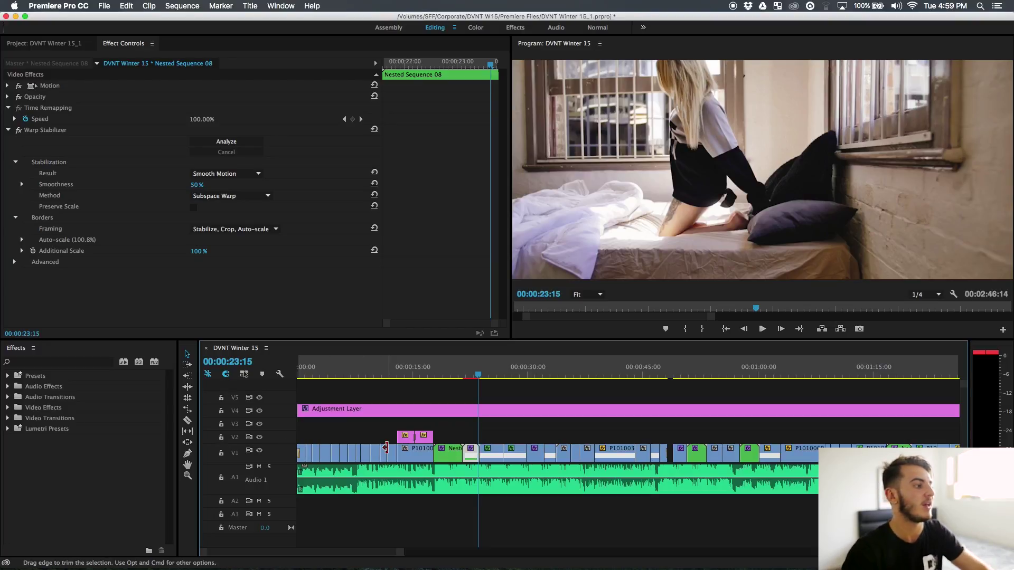
left_click(310, 368)
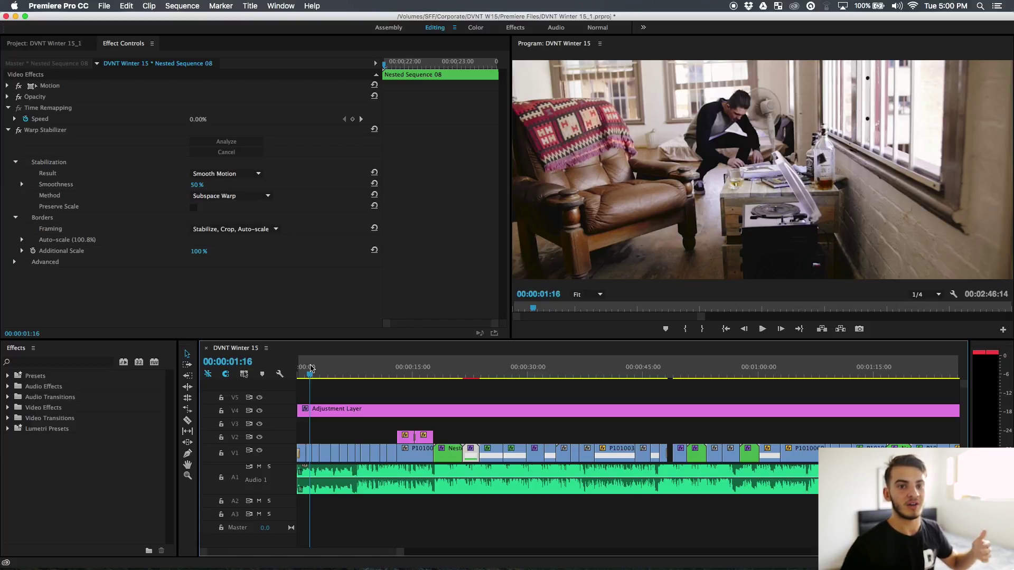
left_click(317, 372)
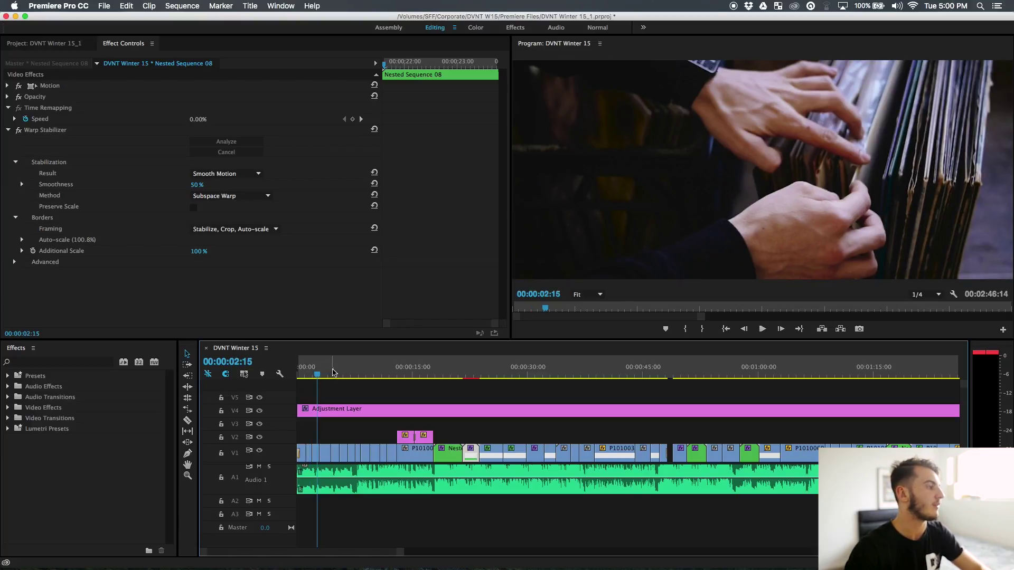
left_click_drag(318, 373, 370, 369)
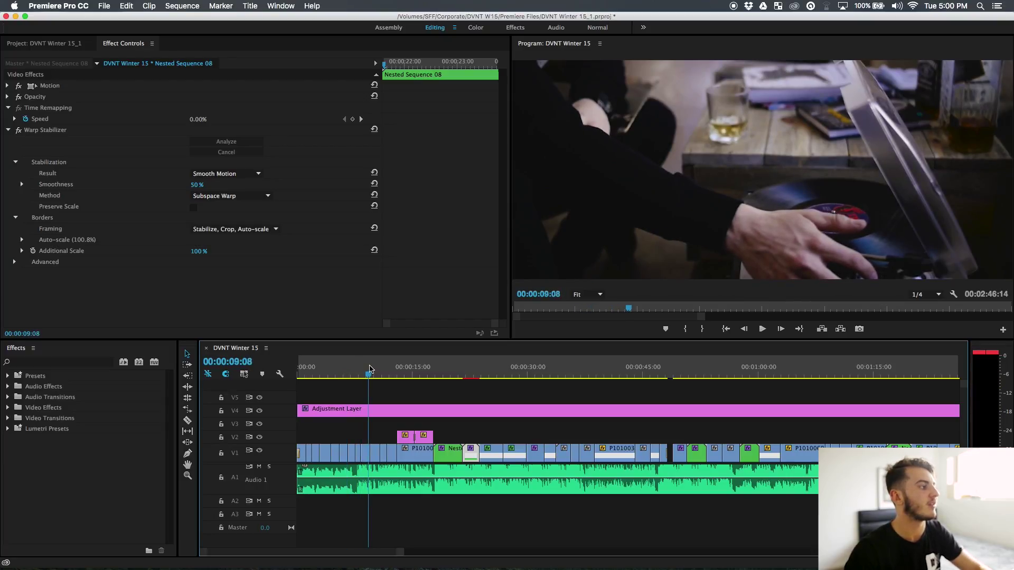
left_click_drag(370, 368, 402, 365)
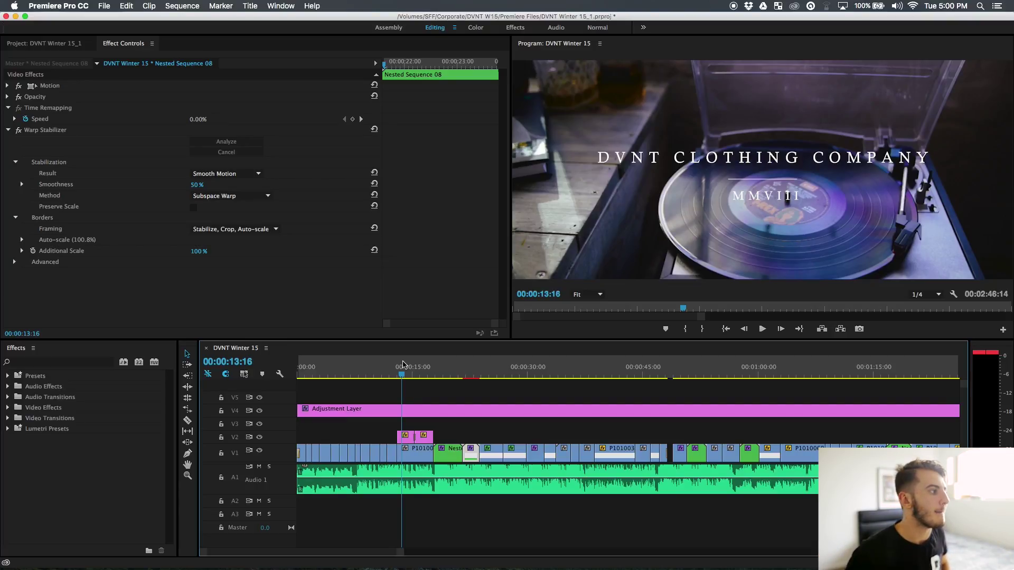
- Fit the sequence, jump to the 00:02:03:23 stairwell shot, and bring up QuickTime's Stop Screen Recording option
key("minus")
key("minus")
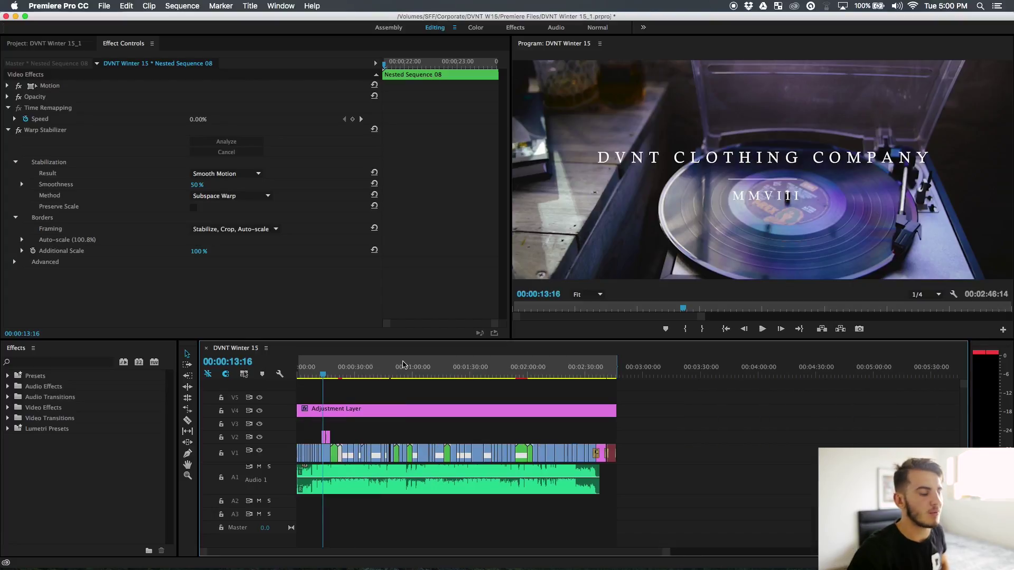
left_click(535, 367)
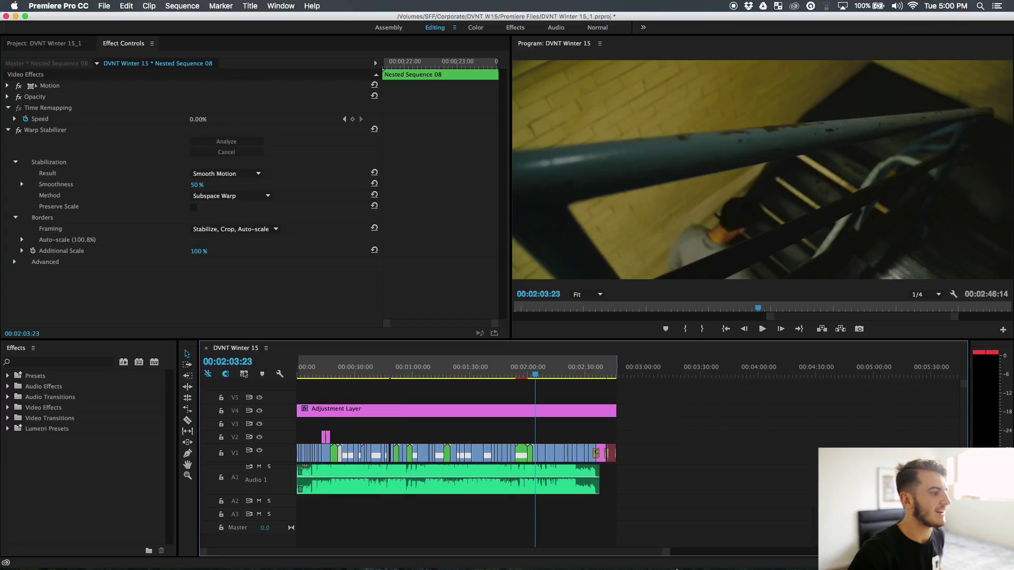
mouse_move(677, 568)
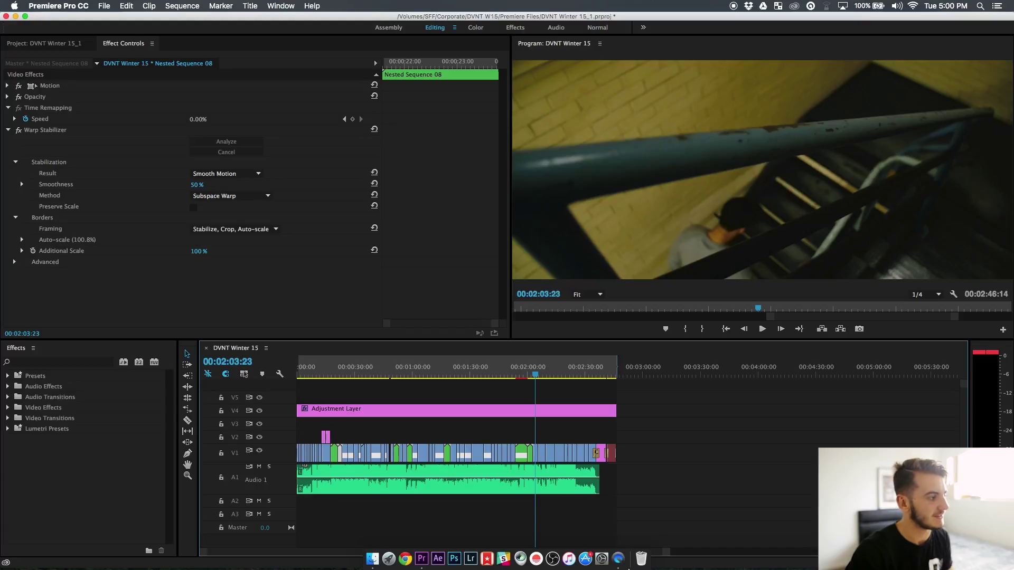
right_click(617, 567)
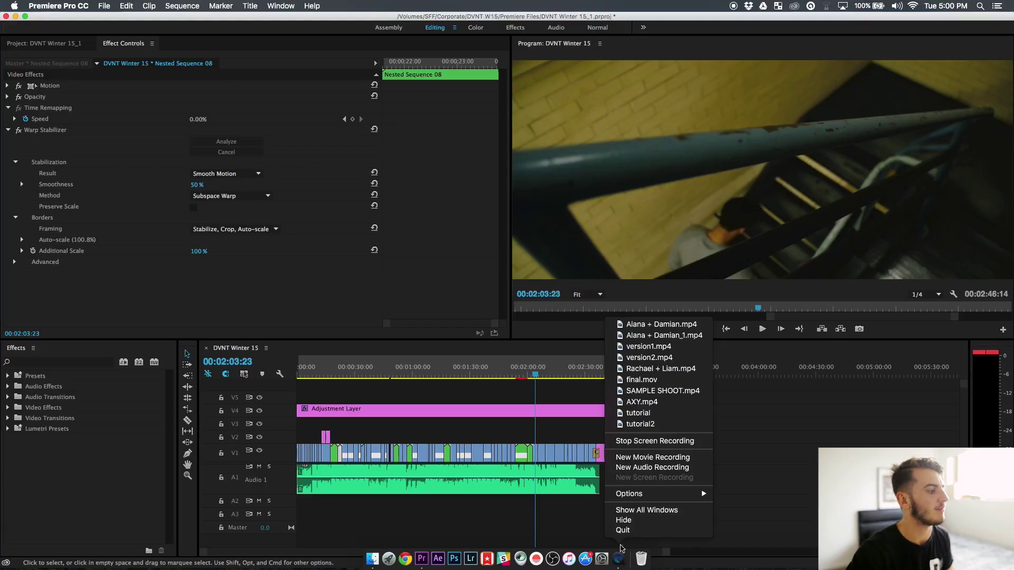